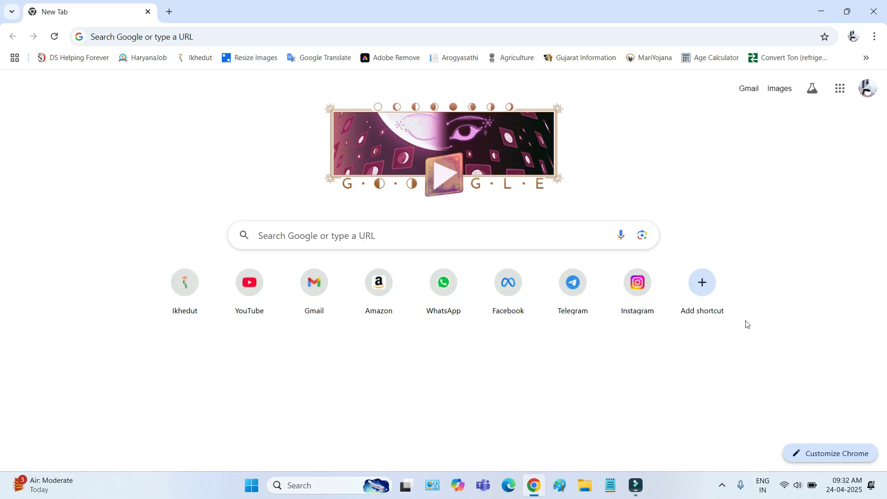
# Step: Search Google for ikhedut and open the portal's application status result on ikhedut.gujarat.gov.in
pyautogui.click(281, 239)
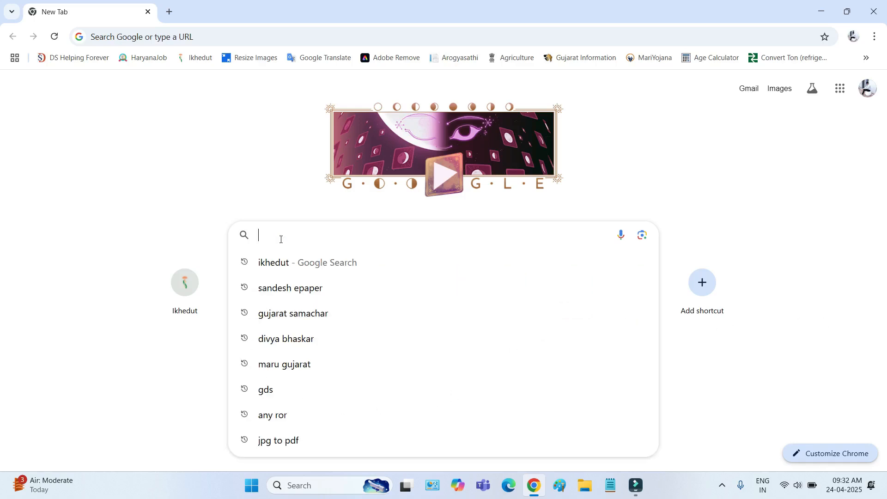
pyautogui.click(274, 268)
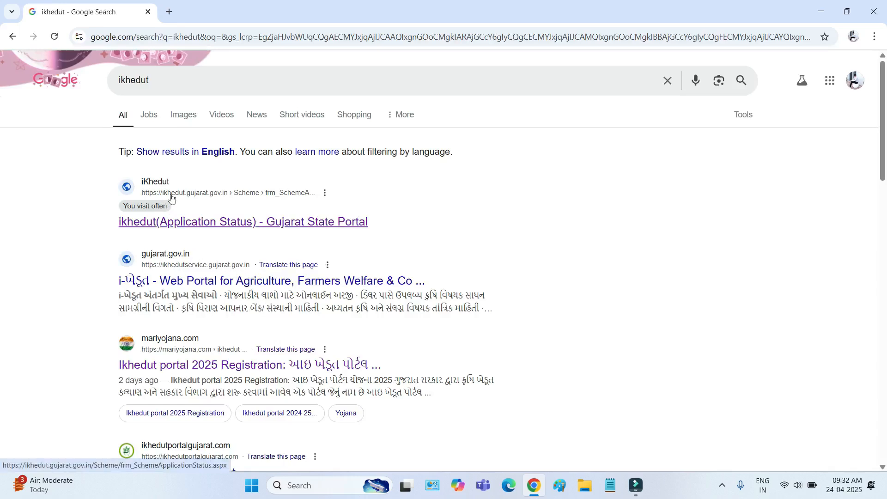
pyautogui.click(217, 197)
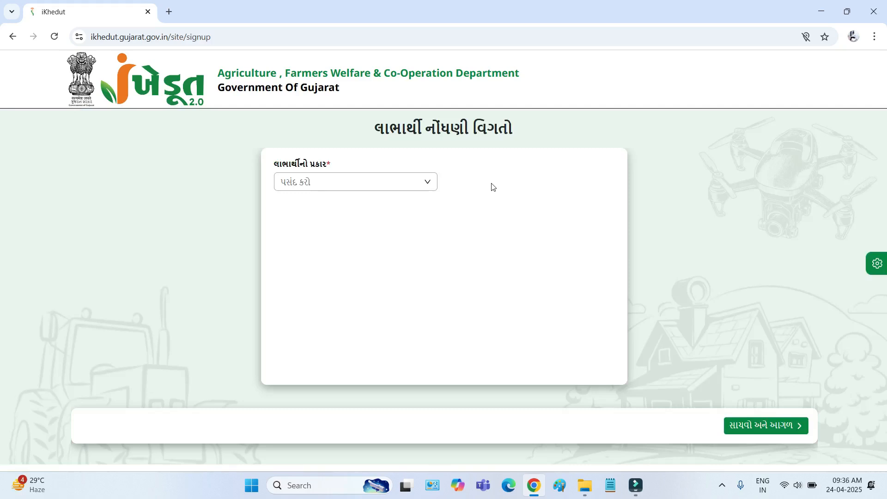
# Step: Set the beneficiary type (લાભાર્થીનો પ્રકાર) to ખેડૂત in the registration form
pyautogui.moveTo(274, 163); pyautogui.dragTo(428, 196)
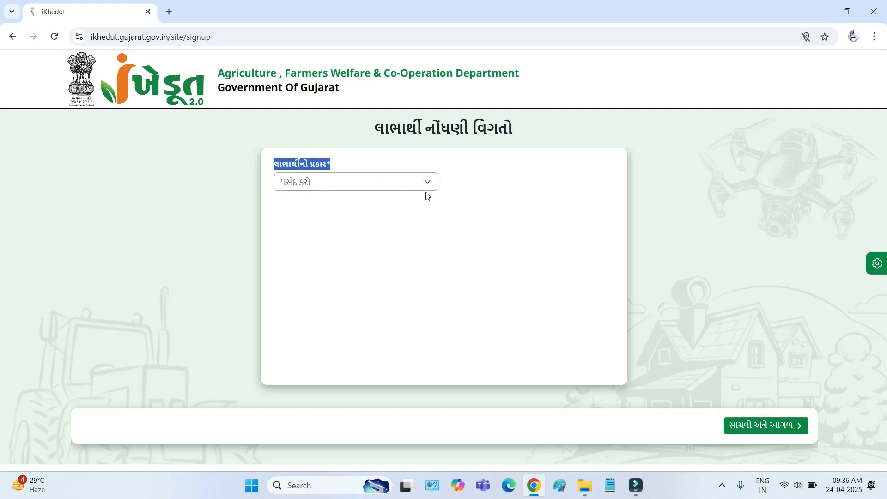
pyautogui.click(427, 187)
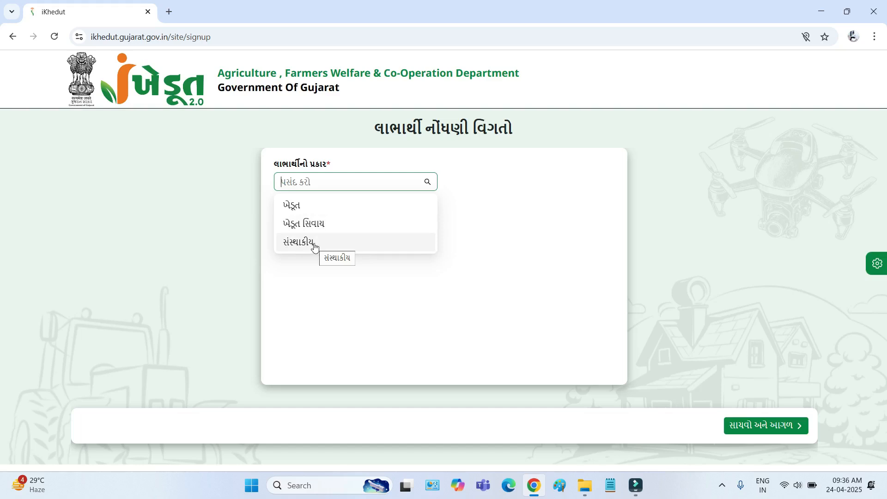
pyautogui.click(299, 210)
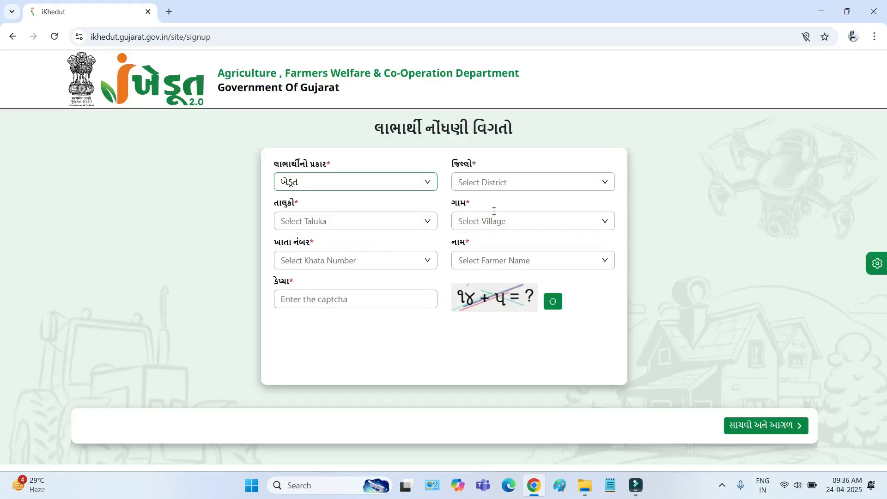
# Step: Look over the district, taluka and village selection fields of the beneficiary registration form
pyautogui.click(542, 185)
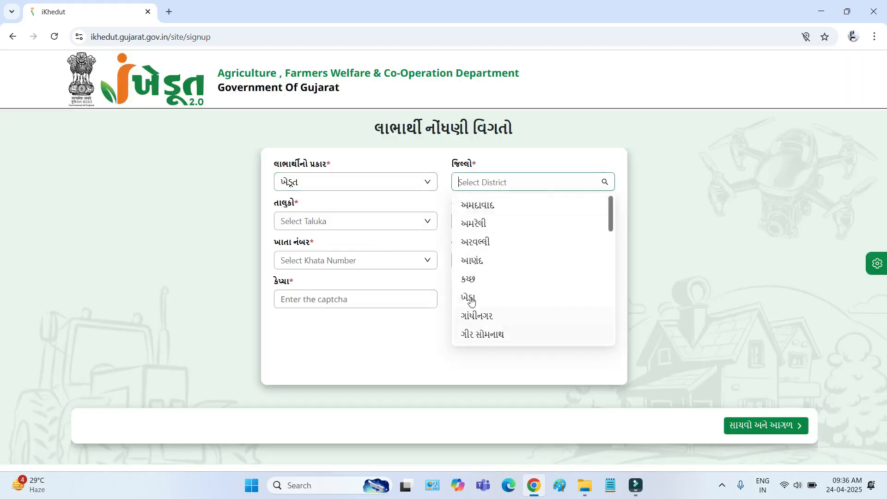
pyautogui.doubleClick(323, 205)
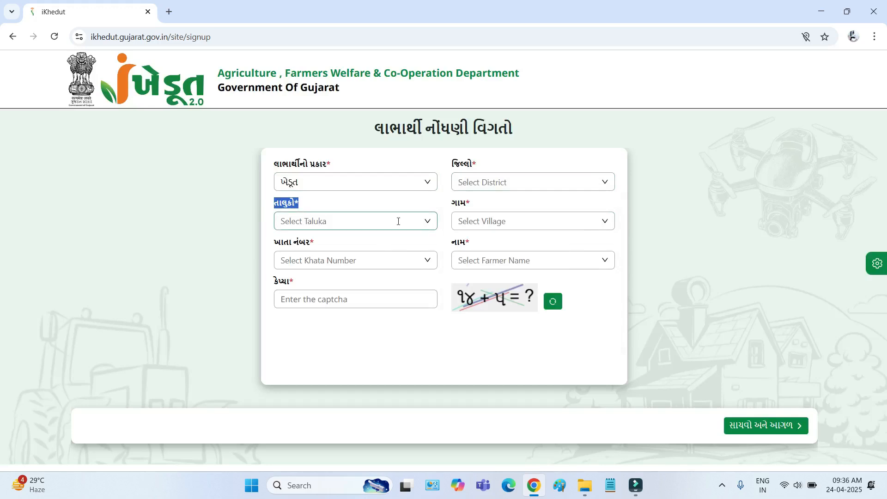
pyautogui.click(422, 224)
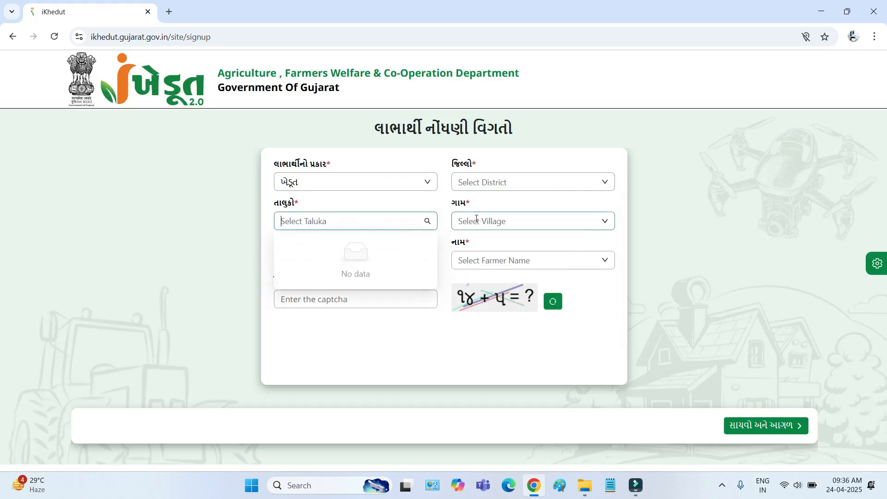
pyautogui.doubleClick(457, 207)
pyautogui.click(506, 221)
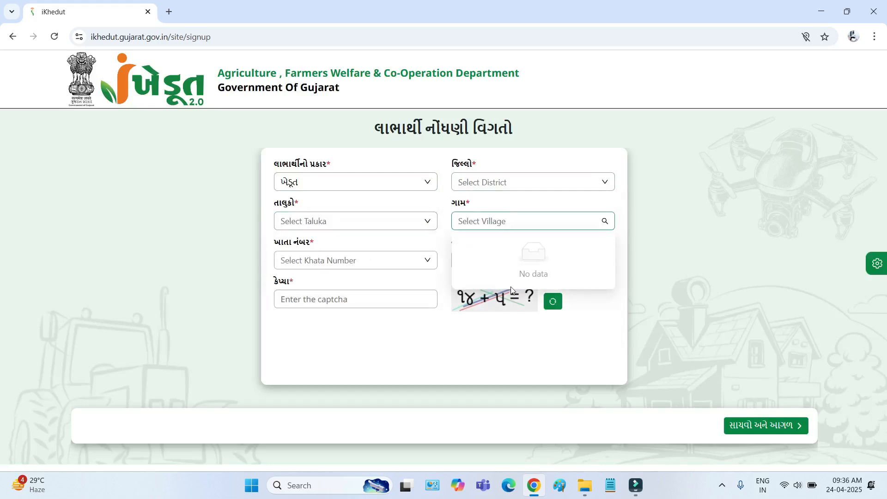
pyautogui.doubleClick(466, 164)
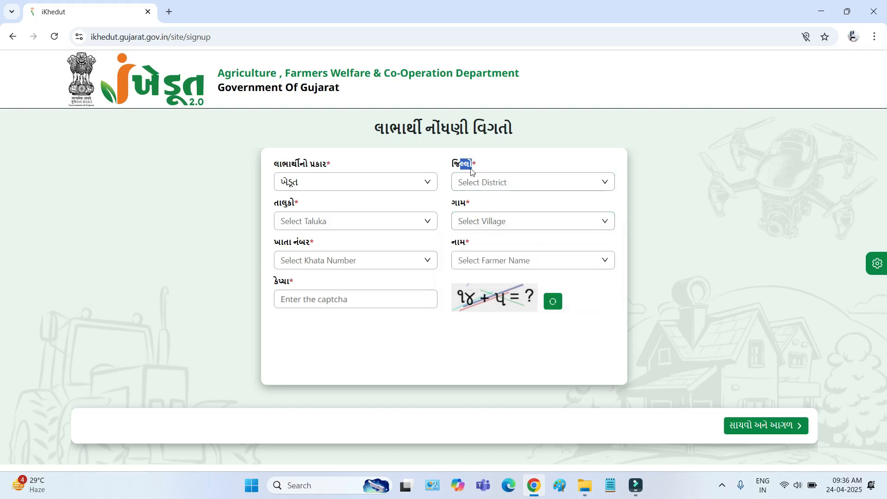
pyautogui.moveTo(276, 203); pyautogui.dragTo(338, 203)
pyautogui.moveTo(458, 203); pyautogui.dragTo(478, 204)
# Step: Check the khata number and farmer name selection fields and their lists in the registration form
pyautogui.moveTo(279, 246); pyautogui.dragTo(325, 248)
pyautogui.click(323, 261)
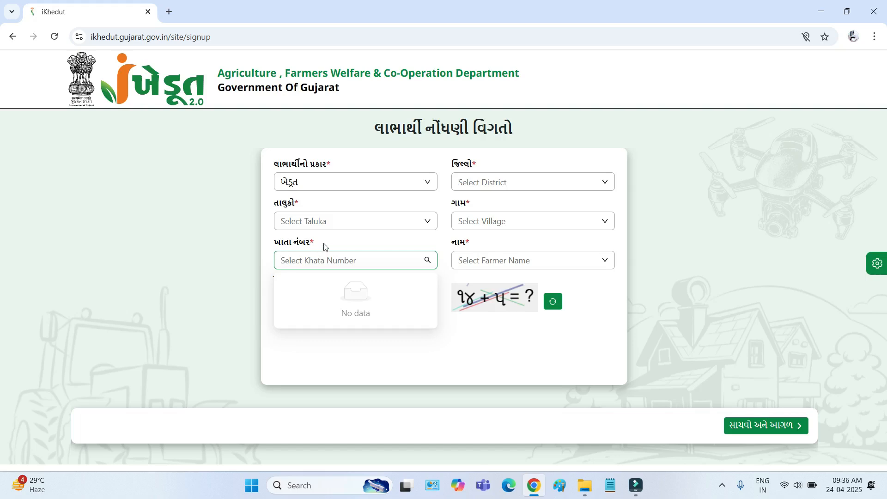
pyautogui.click(323, 246)
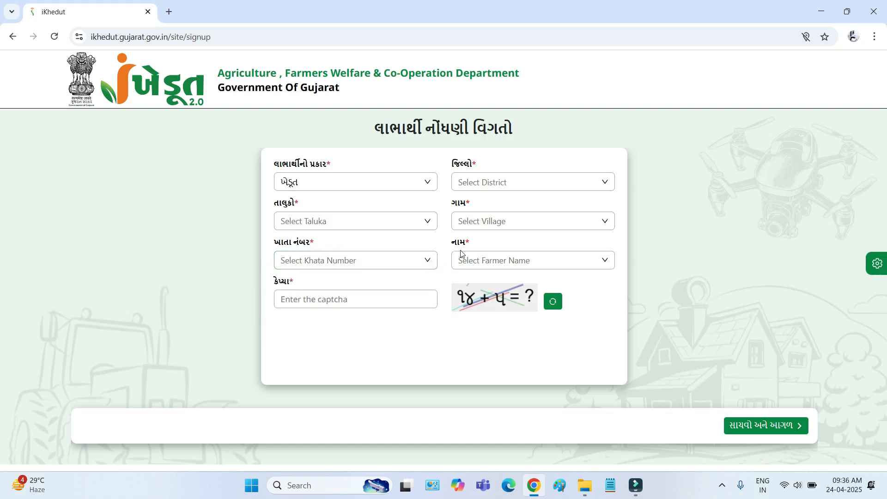
pyautogui.moveTo(453, 244); pyautogui.dragTo(472, 246)
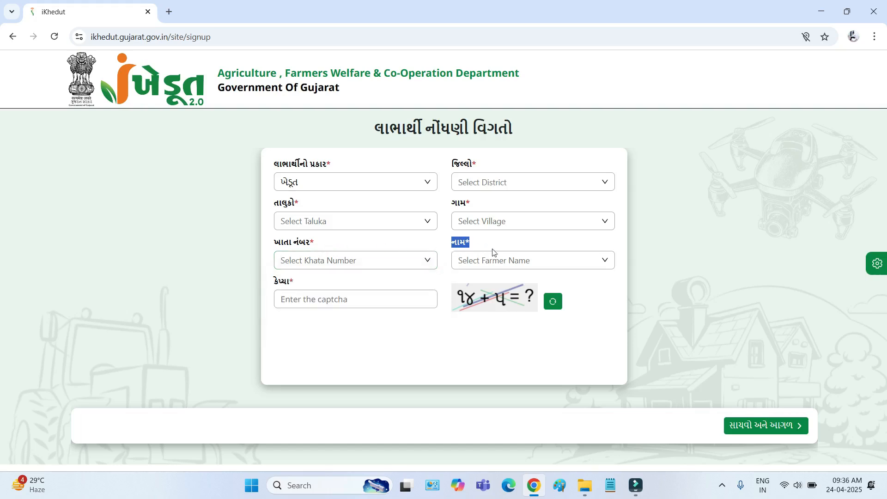
pyautogui.click(606, 262)
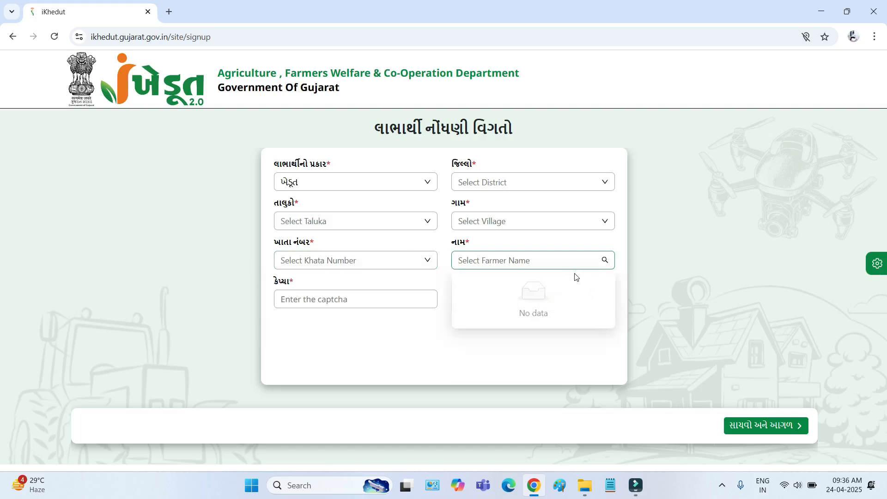
pyautogui.click(661, 273)
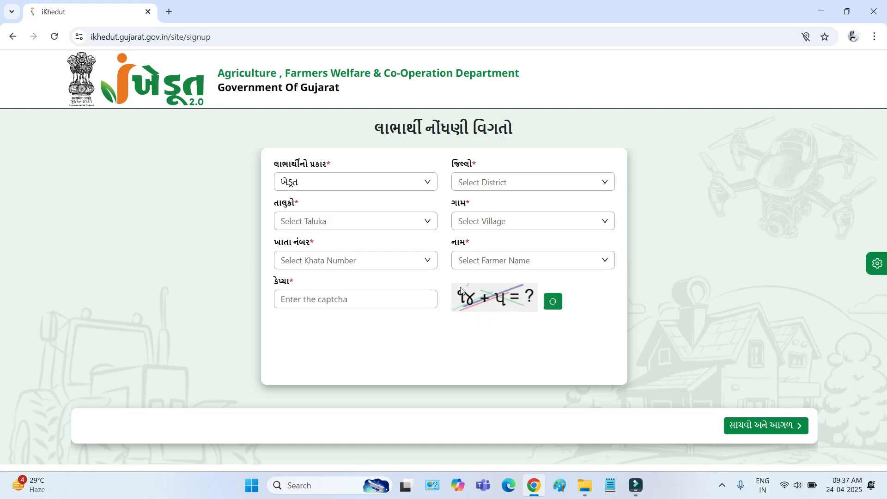
# Step: Go to the captcha field, save the beneficiary details and continue to the contact details
pyautogui.click(316, 299)
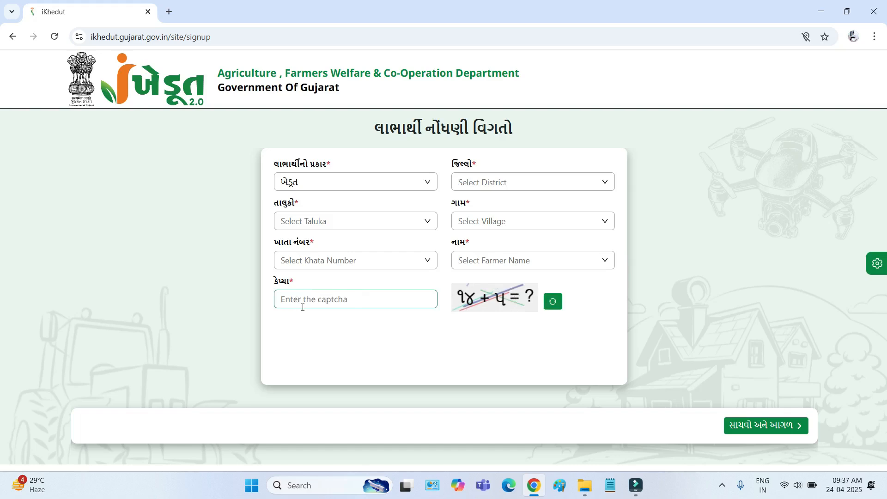
pyautogui.click(780, 427)
pyautogui.click(310, 275)
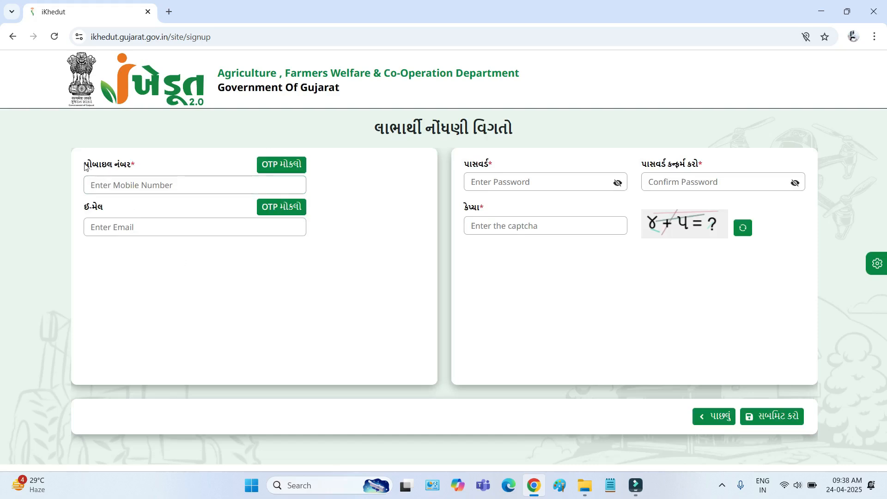
# Step: Review the mobile number and email fields in the contact part of the registration form
pyautogui.moveTo(85, 165); pyautogui.dragTo(138, 166)
pyautogui.click(97, 182)
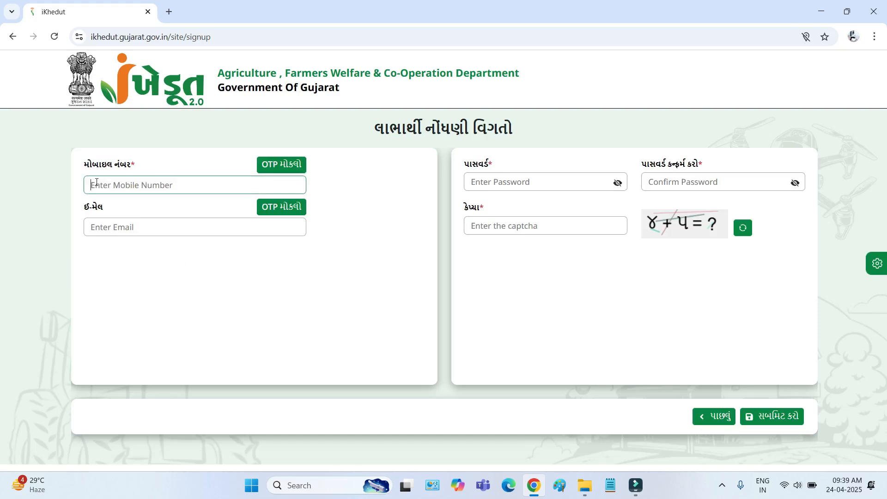
pyautogui.moveTo(85, 206); pyautogui.dragTo(113, 208)
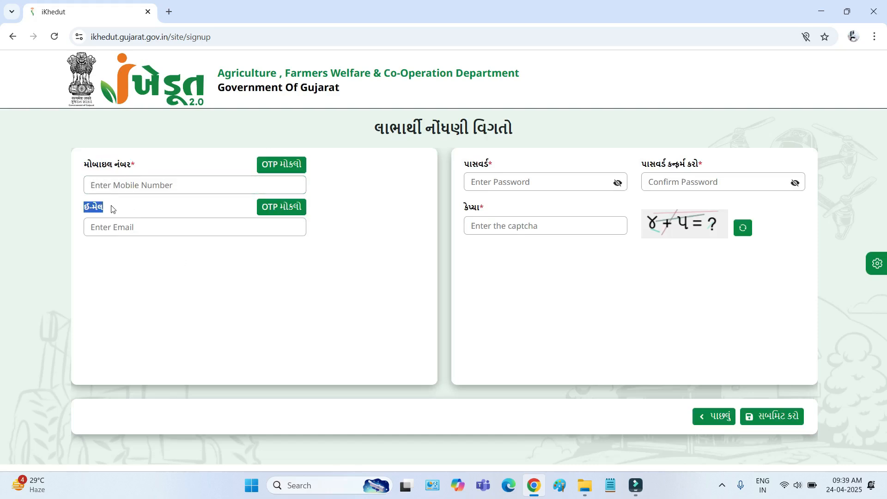
pyautogui.click(94, 228)
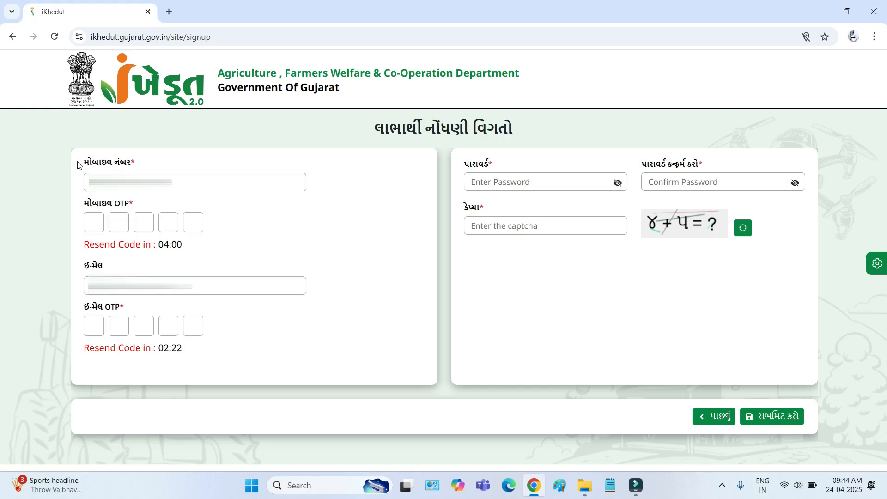
# Step: Examine the mobile number and email fields together with their OTP entry boxes
pyautogui.moveTo(80, 162); pyautogui.dragTo(145, 164)
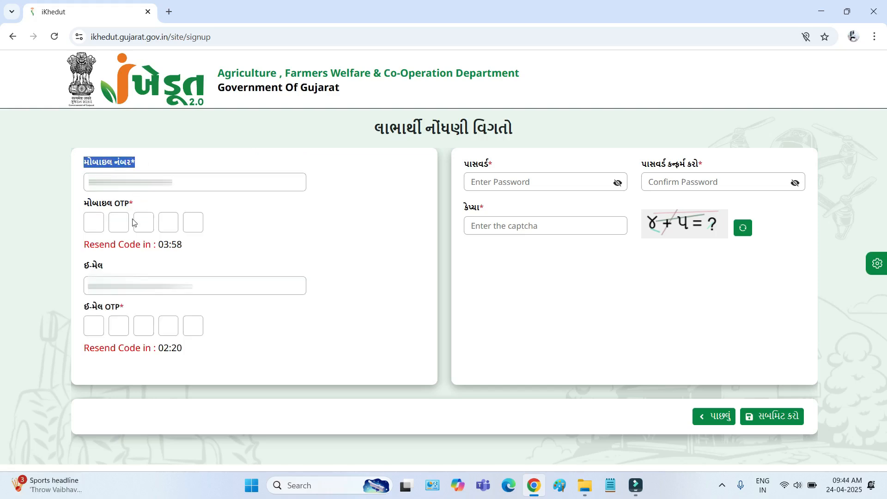
pyautogui.click(94, 222)
pyautogui.click(120, 223)
pyautogui.click(144, 224)
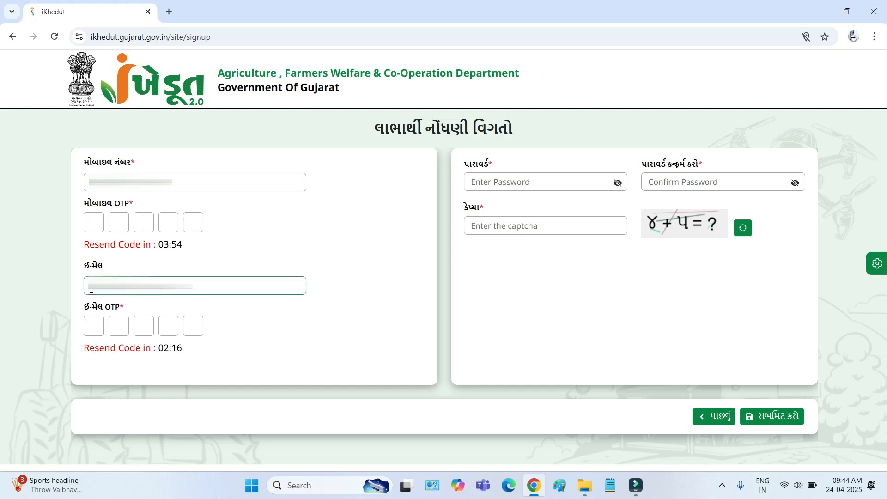
pyautogui.tripleClick(166, 285)
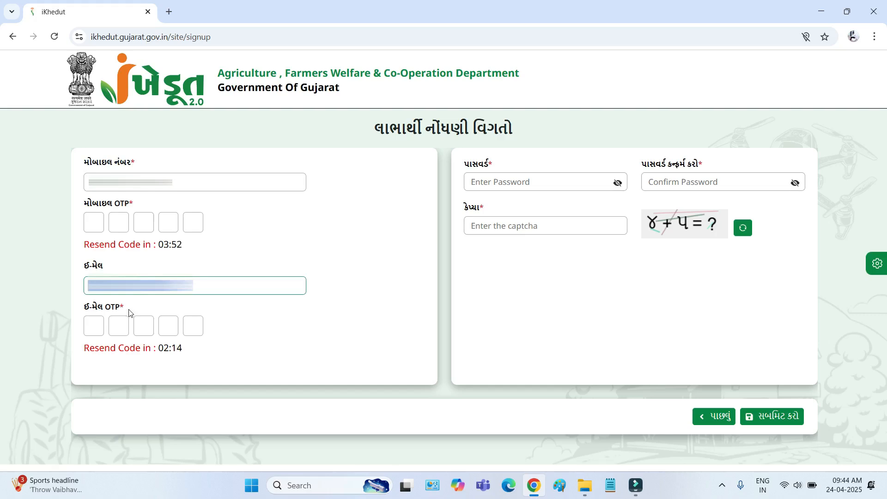
pyautogui.click(96, 329)
pyautogui.click(118, 329)
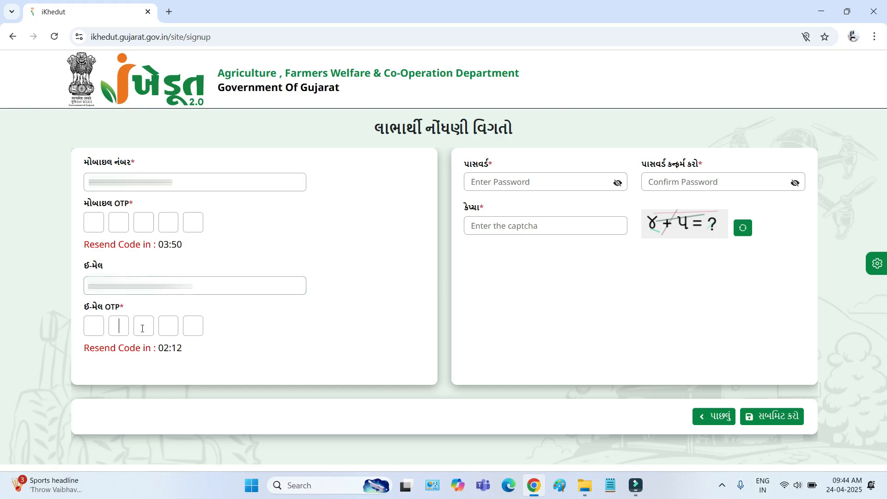
pyautogui.click(143, 329)
pyautogui.click(168, 329)
pyautogui.click(189, 329)
# Step: Review the password, confirm password and captcha fields, dismissing the browser's suggested strong password
pyautogui.moveTo(464, 168); pyautogui.dragTo(499, 166)
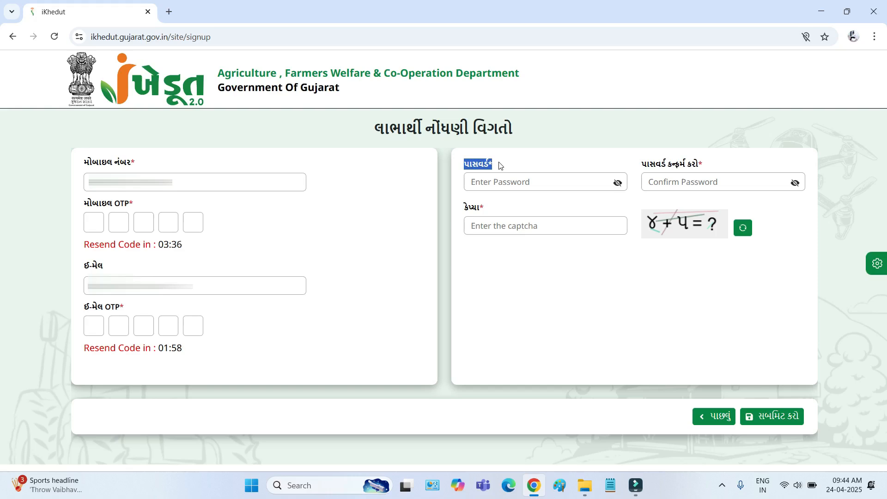
pyautogui.click(486, 182)
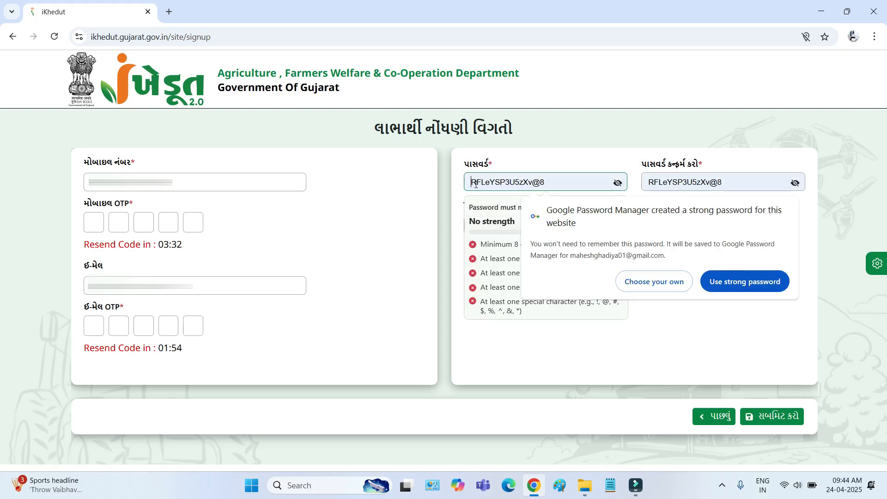
pyautogui.click(608, 151)
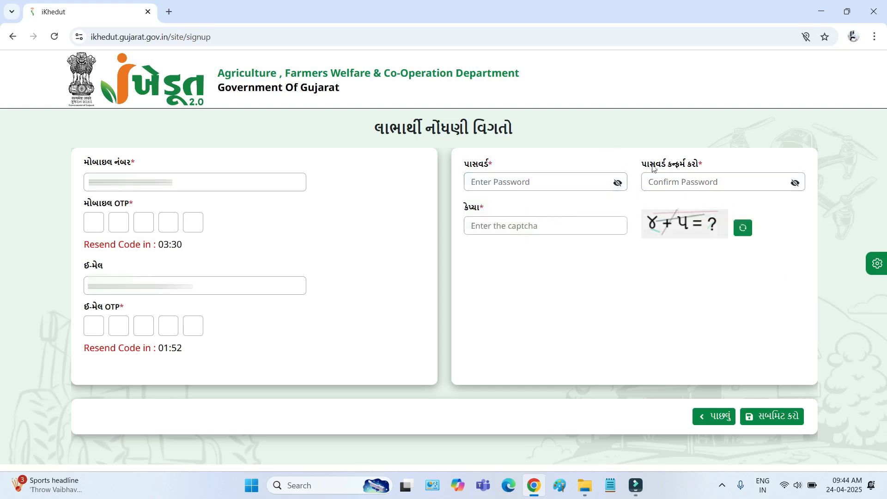
pyautogui.moveTo(650, 168); pyautogui.dragTo(689, 168)
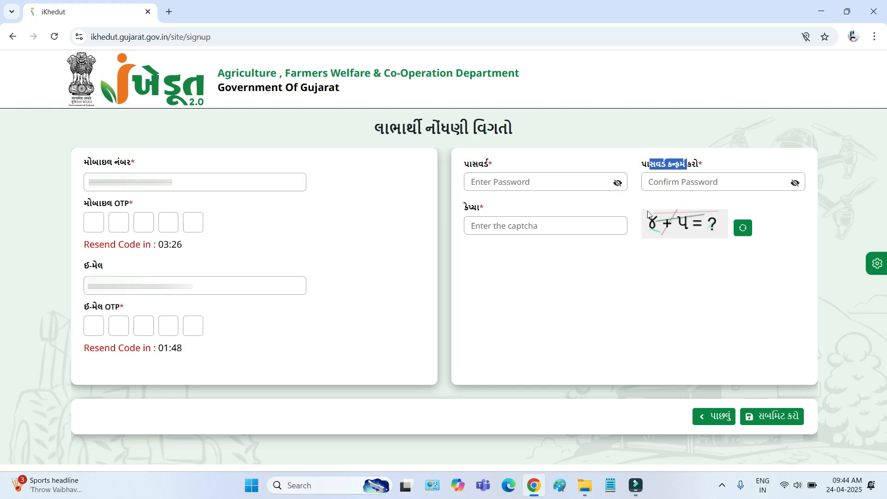
pyautogui.click(483, 227)
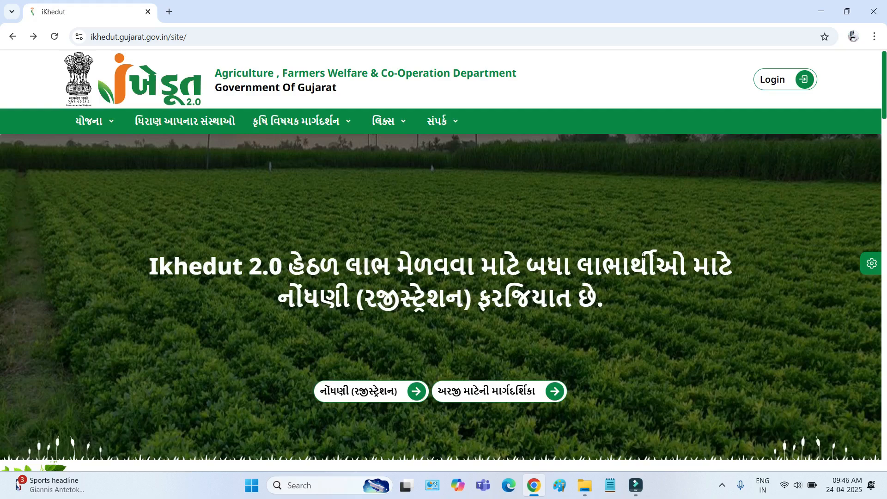
# Step: Open the portal's login page and go to the registered mobile number and password fields
pyautogui.click(776, 83)
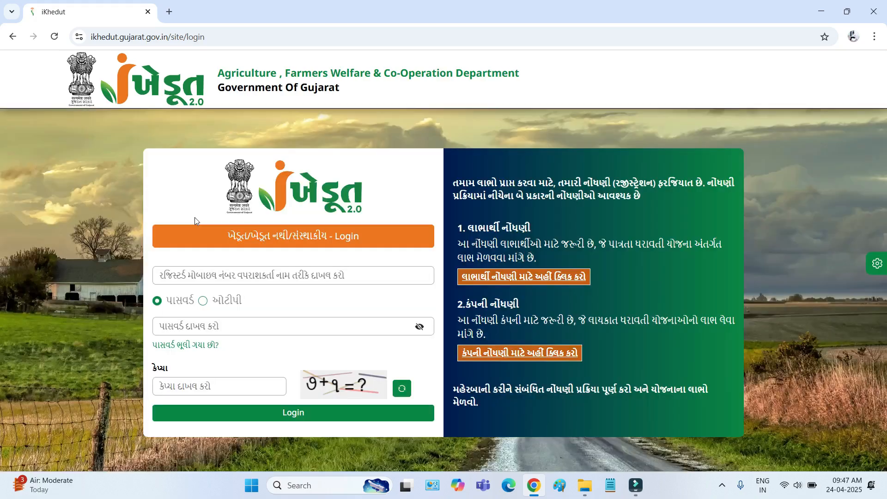
pyautogui.click(174, 281)
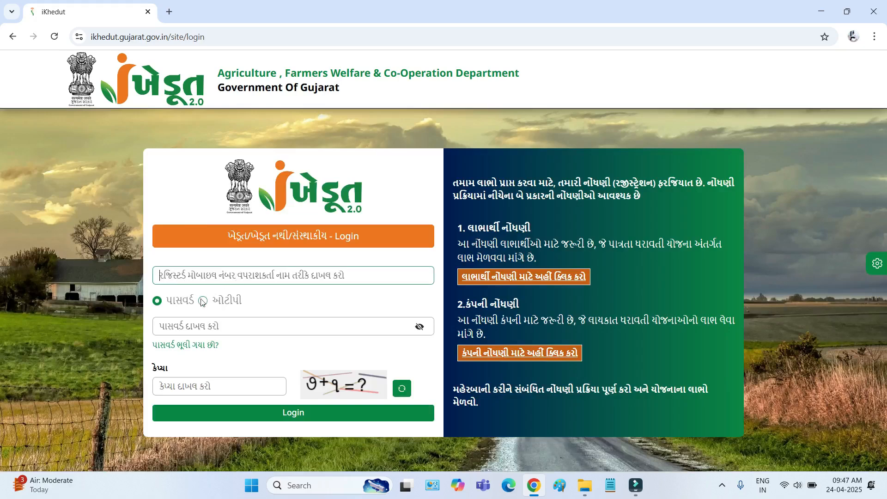
pyautogui.click(181, 310)
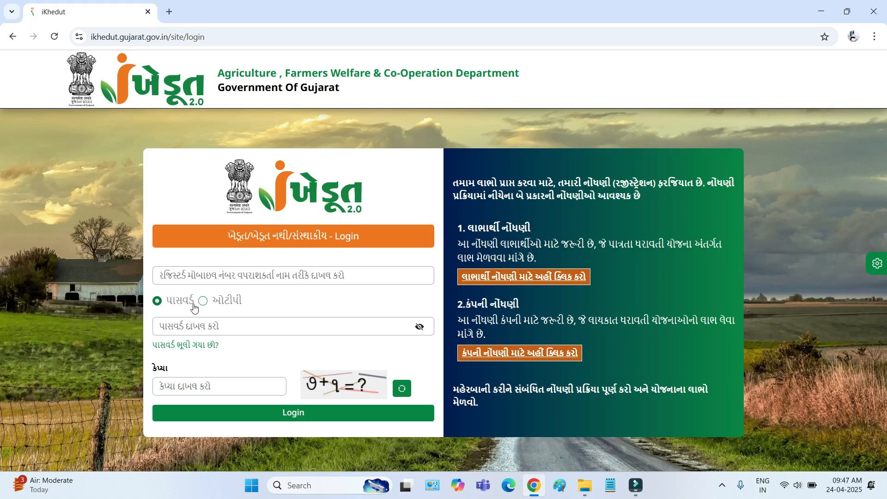
pyautogui.click(183, 328)
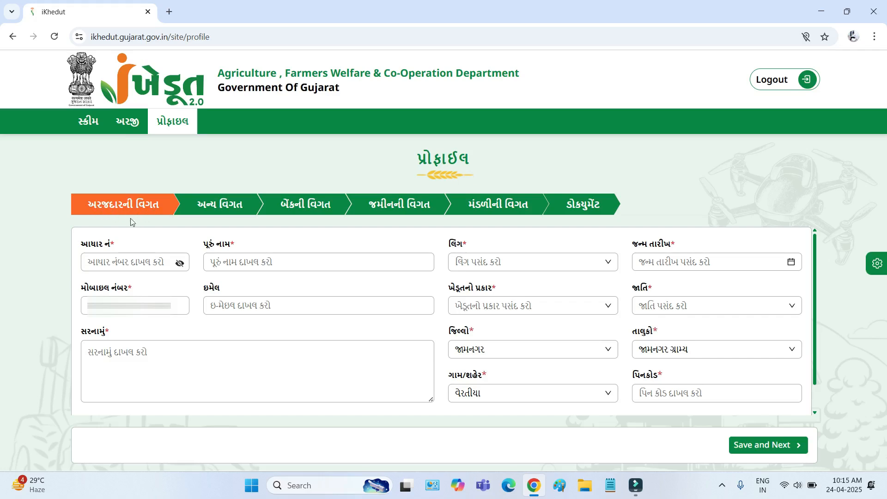
# Step: Review the Aadhaar number and full name fields in the profile form's applicant details
pyautogui.moveTo(82, 245); pyautogui.dragTo(119, 247)
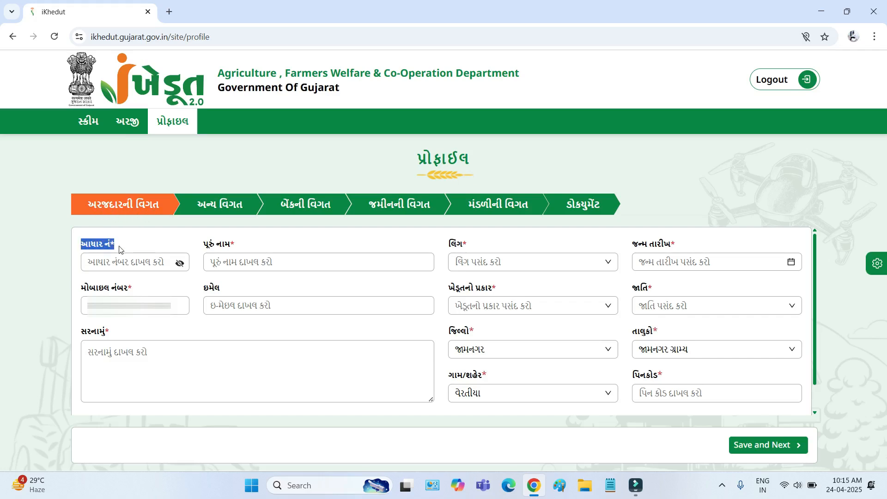
pyautogui.click(101, 263)
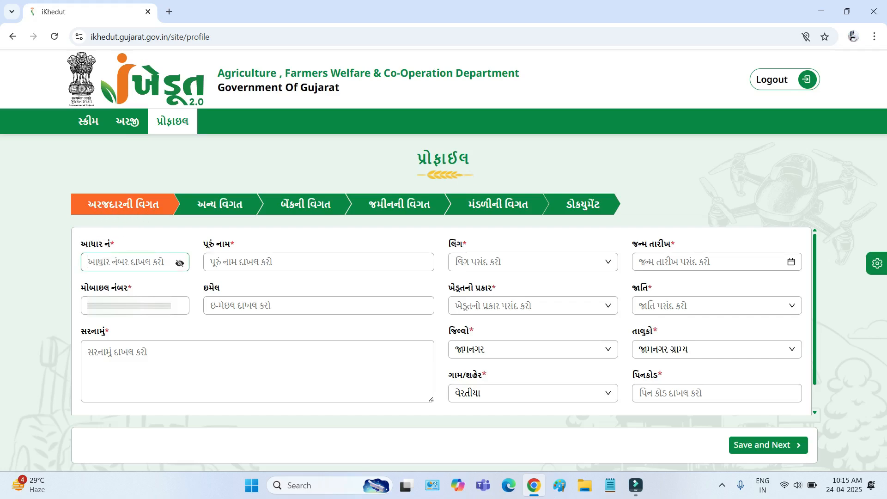
pyautogui.moveTo(204, 244); pyautogui.dragTo(233, 245)
pyautogui.click(225, 264)
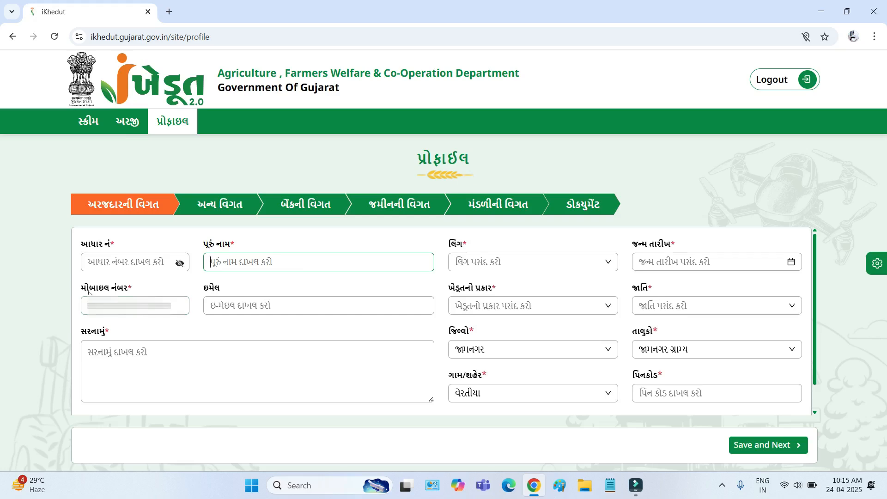
# Step: Review the mobile number, email and address fields of the applicant details
pyautogui.moveTo(81, 290); pyautogui.dragTo(125, 288)
pyautogui.doubleClick(129, 305)
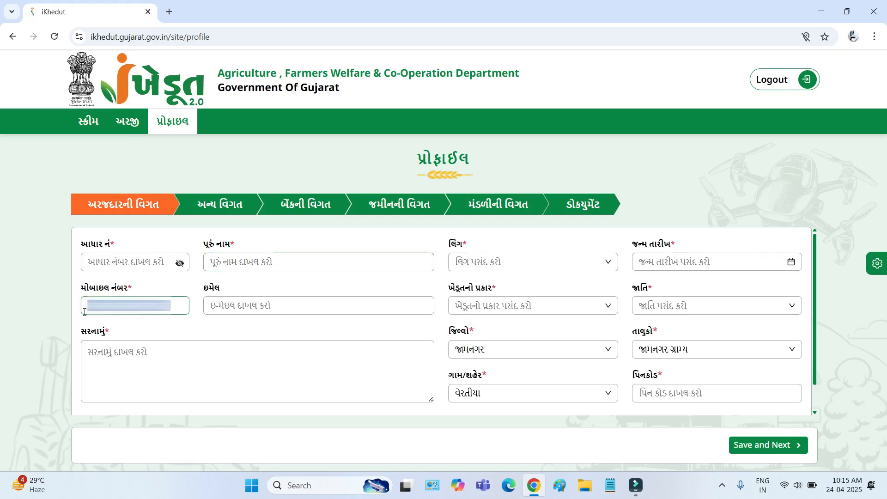
pyautogui.click(237, 307)
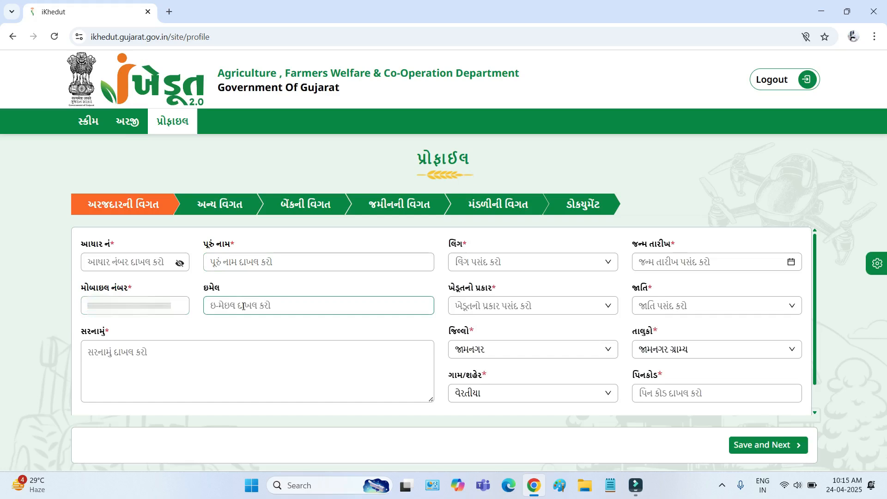
pyautogui.moveTo(83, 334); pyautogui.dragTo(116, 338)
pyautogui.click(112, 354)
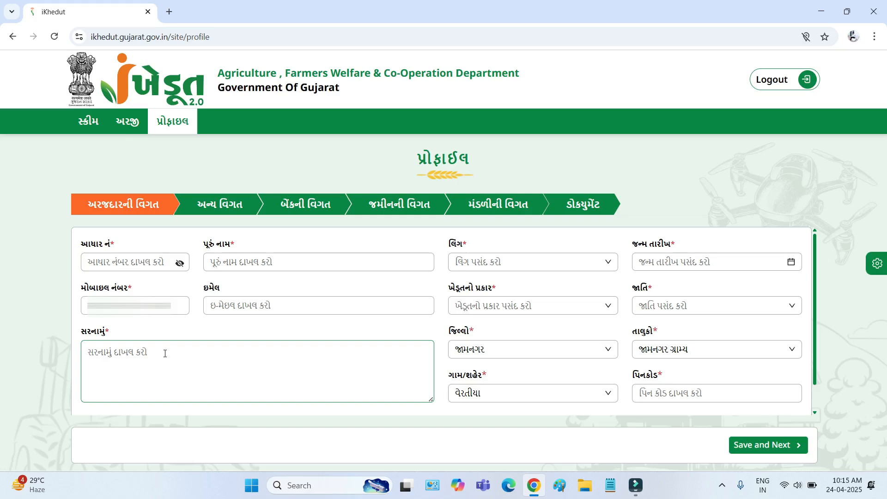
# Step: Look through the gender options, birth date calendar, farmer type options and caste options in the applicant details
pyautogui.click(607, 262)
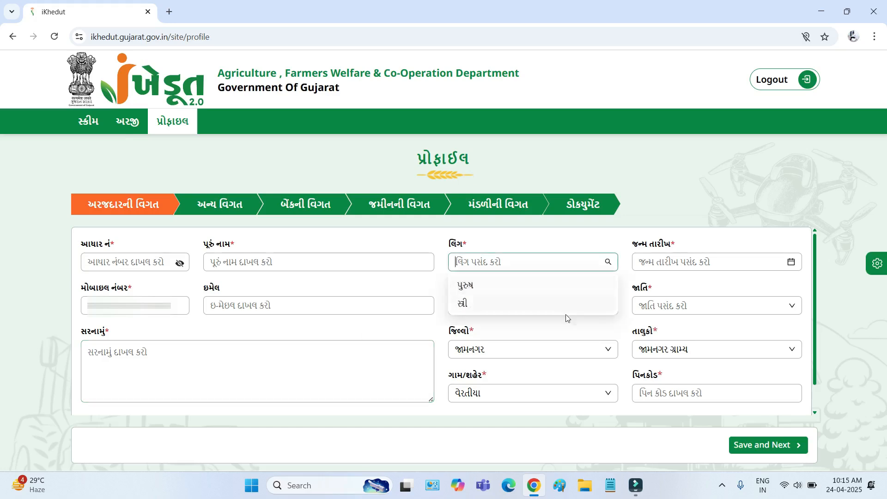
pyautogui.click(667, 270)
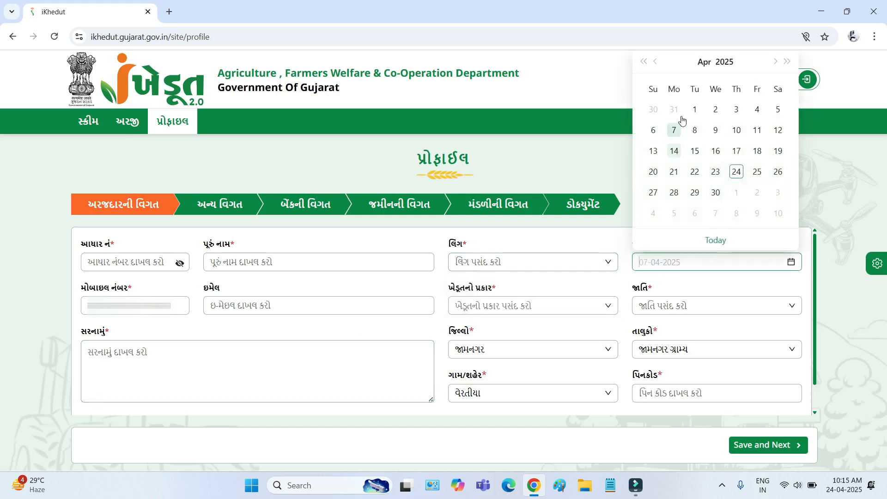
pyautogui.click(606, 307)
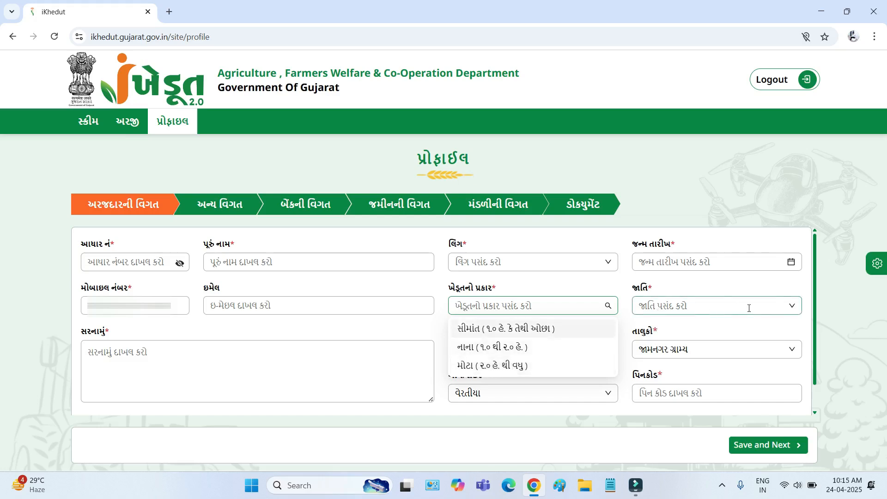
pyautogui.click(796, 309)
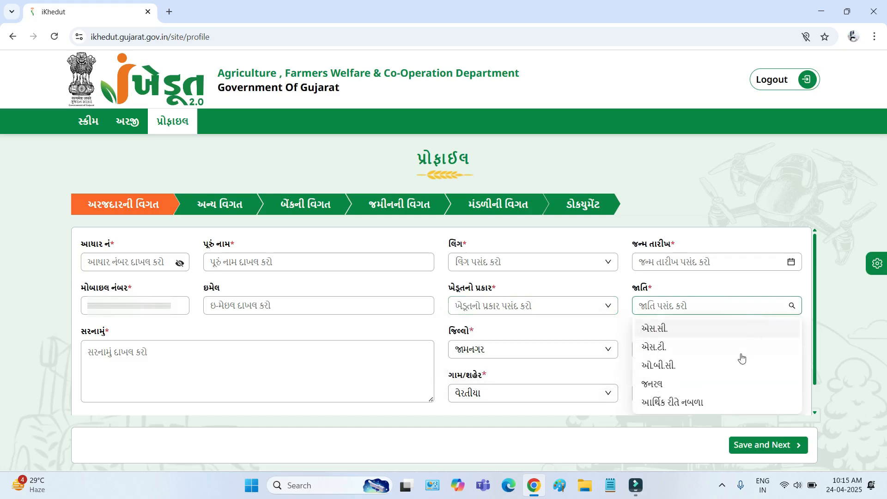
# Step: Look through the district, taluka and village lists and the PIN code field of the applicant's address
pyautogui.click(567, 353)
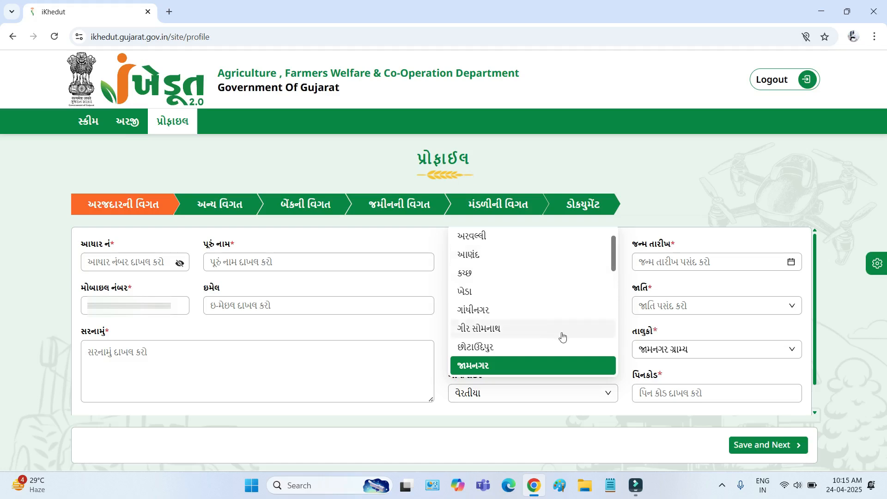
pyautogui.click(707, 349)
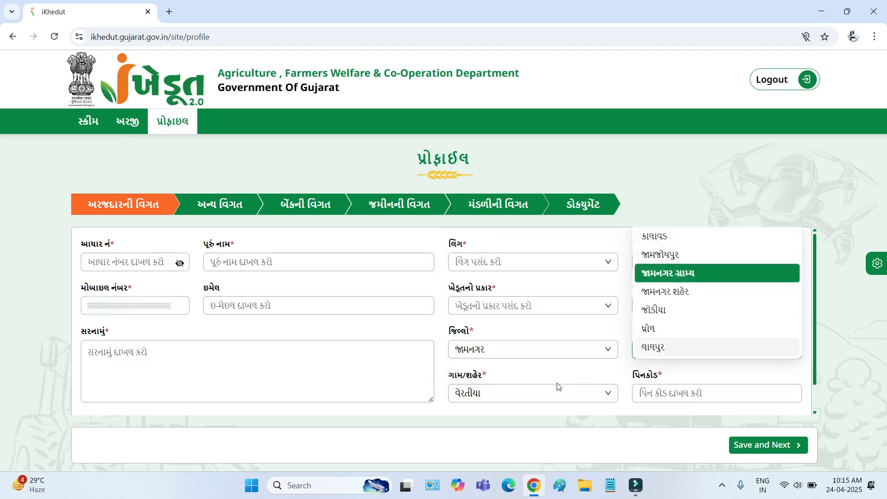
pyautogui.click(550, 394)
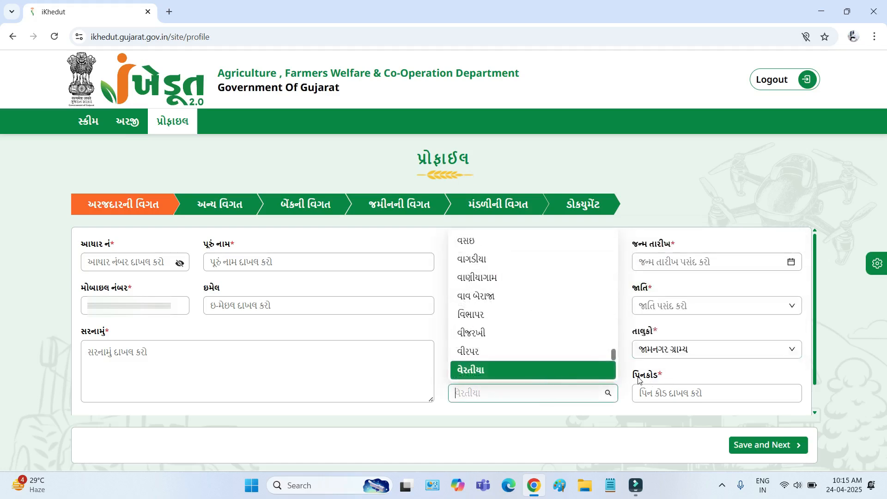
pyautogui.moveTo(640, 380); pyautogui.dragTo(680, 381)
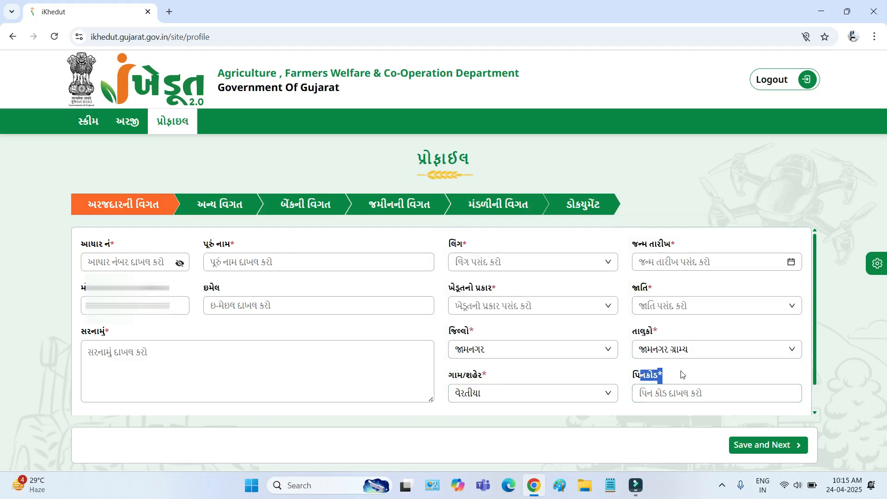
# Step: Read the Aadhaar usage consent statement at the end of the applicant details
pyautogui.scroll(-1, 682, 373)
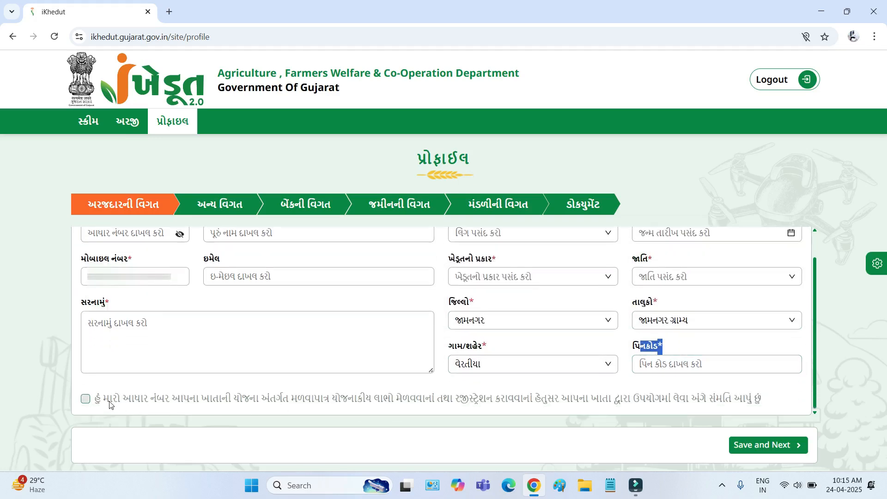
pyautogui.click(308, 400)
pyautogui.click(390, 400)
pyautogui.click(308, 405)
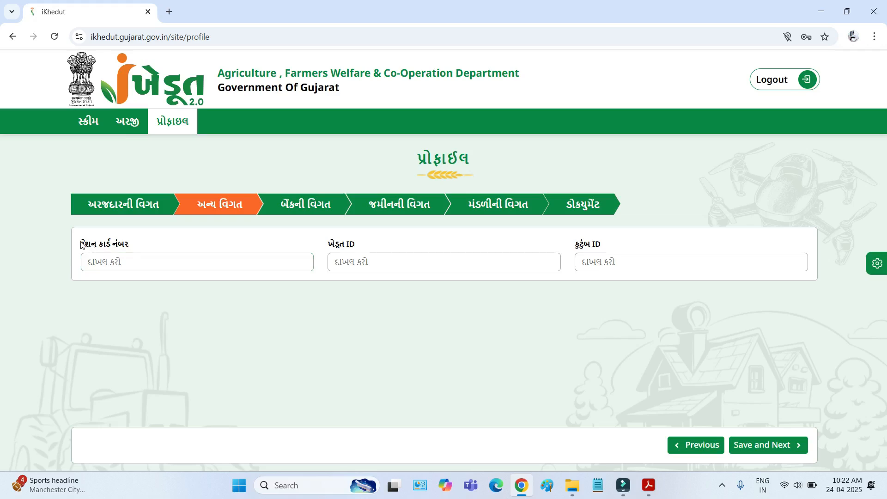
# Step: Review the ration card number, farmer ID and family ID fields in the profile's other details section
pyautogui.moveTo(82, 242); pyautogui.dragTo(130, 244)
pyautogui.click(100, 262)
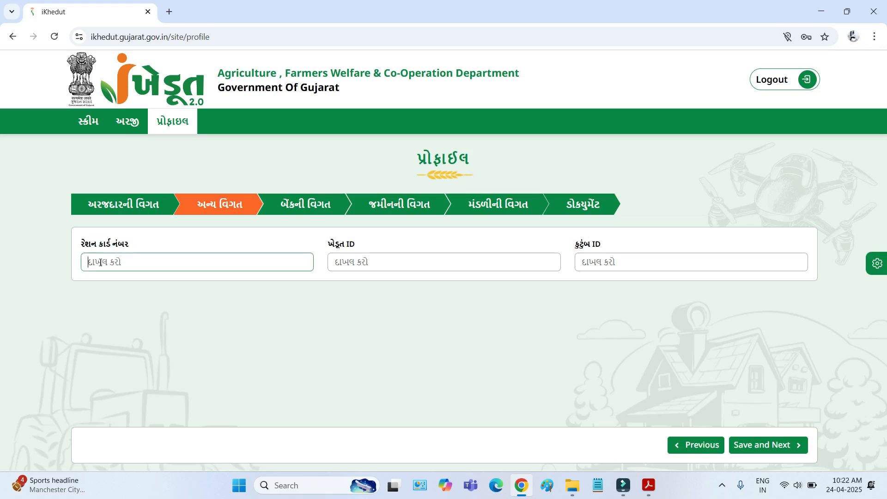
pyautogui.moveTo(326, 244); pyautogui.dragTo(355, 244)
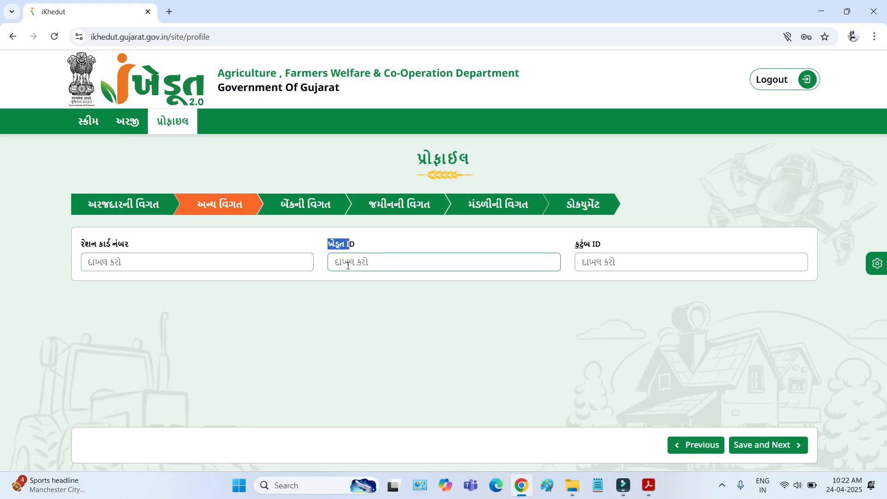
pyautogui.click(348, 266)
pyautogui.moveTo(575, 244); pyautogui.dragTo(600, 245)
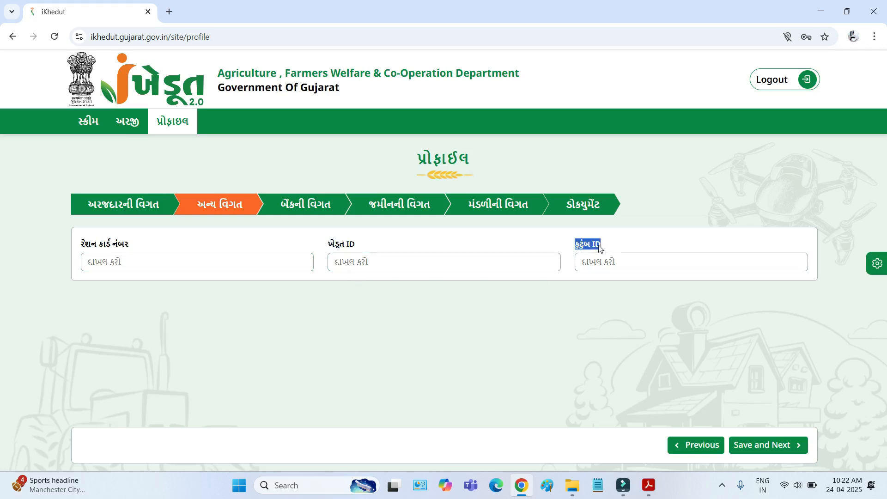
pyautogui.click(597, 262)
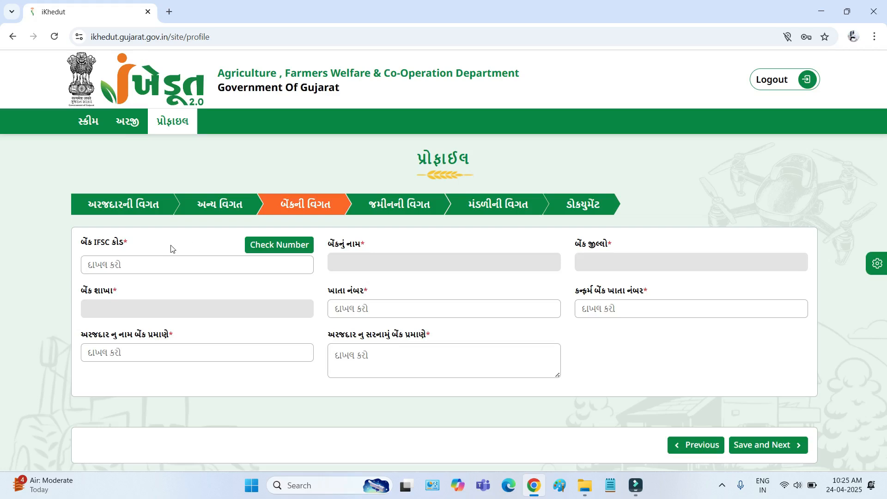
# Step: Review the IFSC code, bank name, bank district and bank branch fields in the bank details section
pyautogui.moveTo(80, 247); pyautogui.dragTo(123, 244)
pyautogui.click(114, 266)
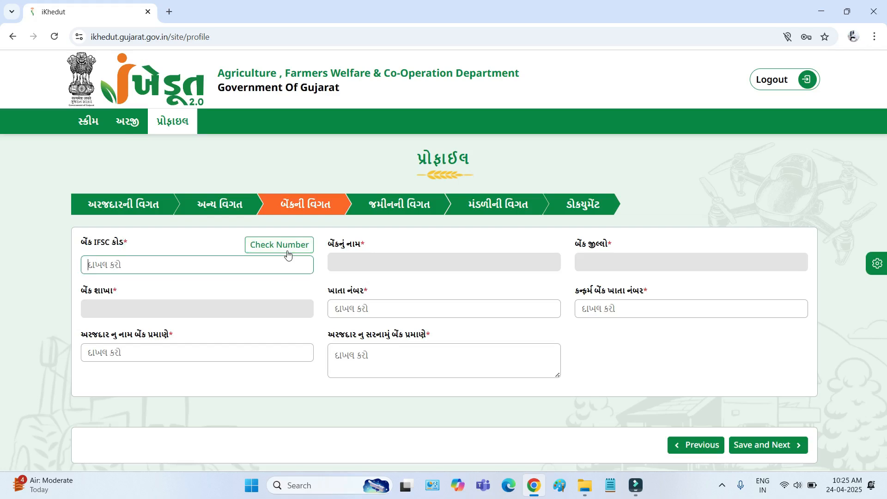
pyautogui.moveTo(329, 246); pyautogui.dragTo(370, 251)
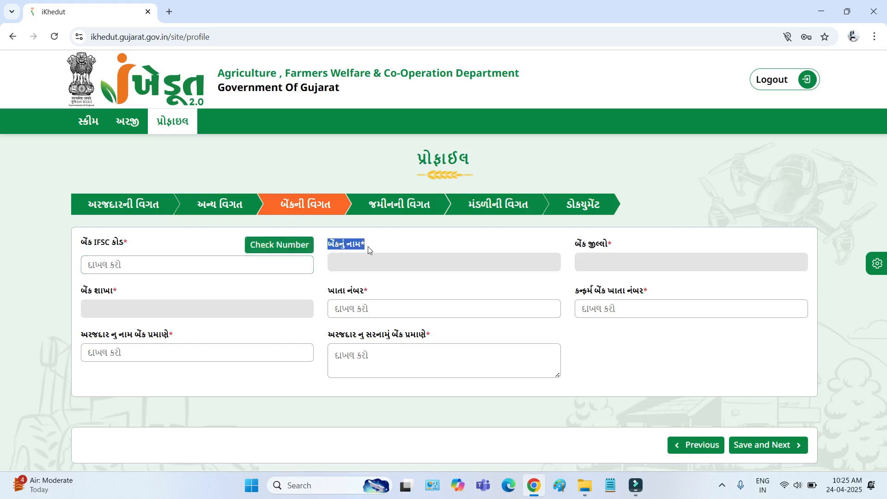
pyautogui.moveTo(576, 246); pyautogui.dragTo(614, 248)
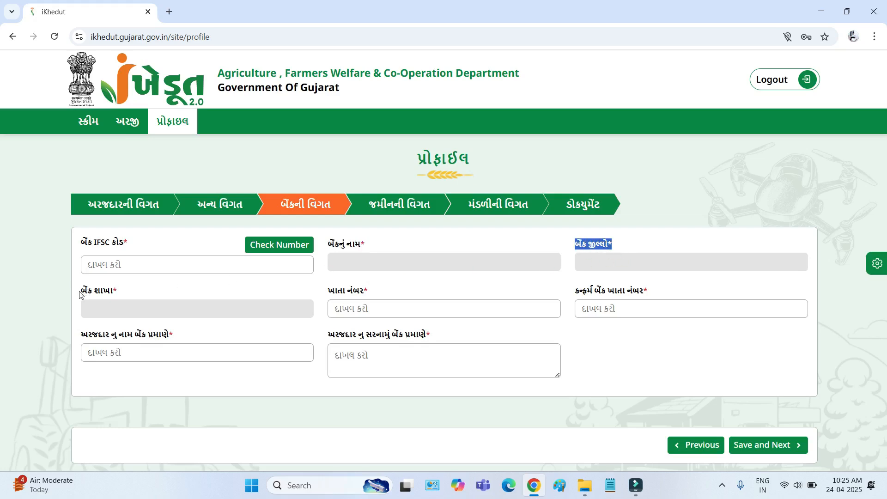
pyautogui.moveTo(81, 293); pyautogui.dragTo(102, 293)
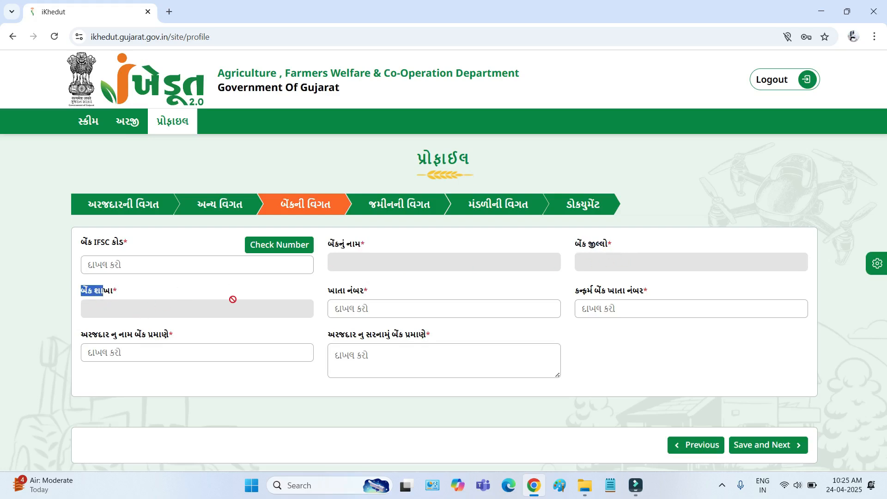
# Step: Review the bank account number field and its confirmation field
pyautogui.moveTo(338, 293); pyautogui.dragTo(370, 295)
pyautogui.click(354, 307)
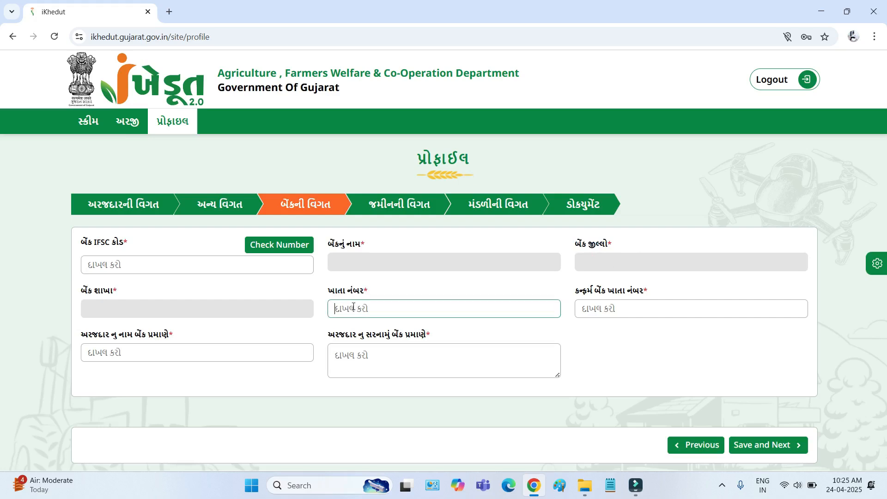
pyautogui.moveTo(575, 292); pyautogui.dragTo(649, 293)
pyautogui.click(585, 309)
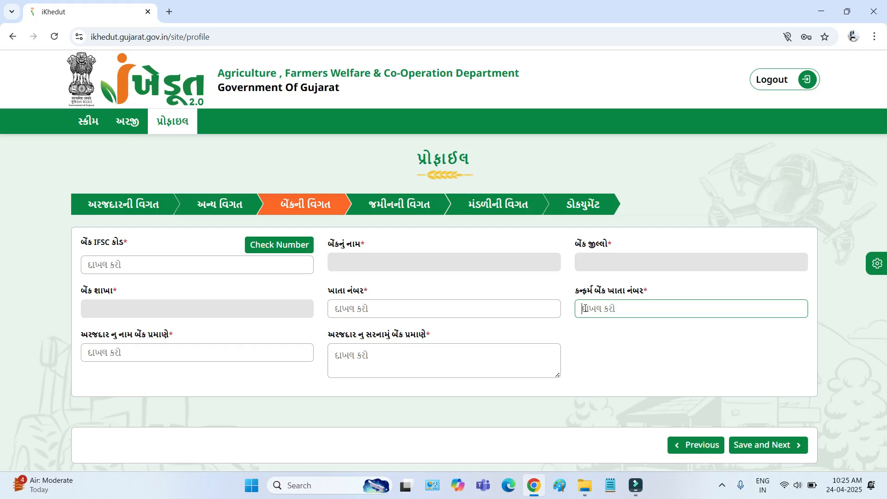
# Step: Review the fields for the applicant's name and address as per the bank
pyautogui.click(122, 350)
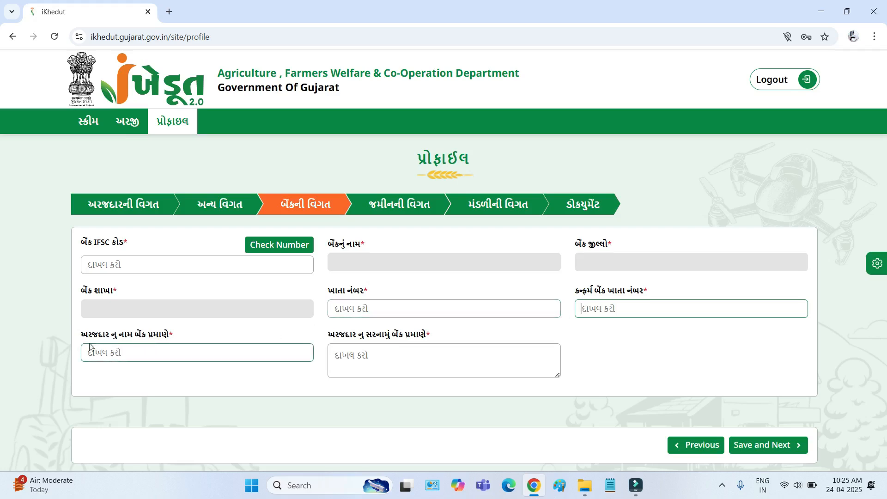
pyautogui.moveTo(83, 339); pyautogui.dragTo(163, 337)
pyautogui.click(110, 353)
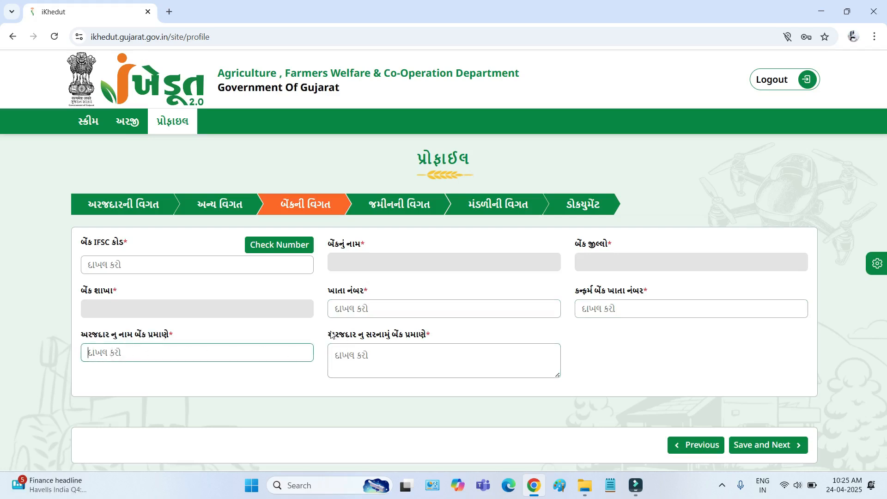
pyautogui.moveTo(328, 335); pyautogui.dragTo(419, 338)
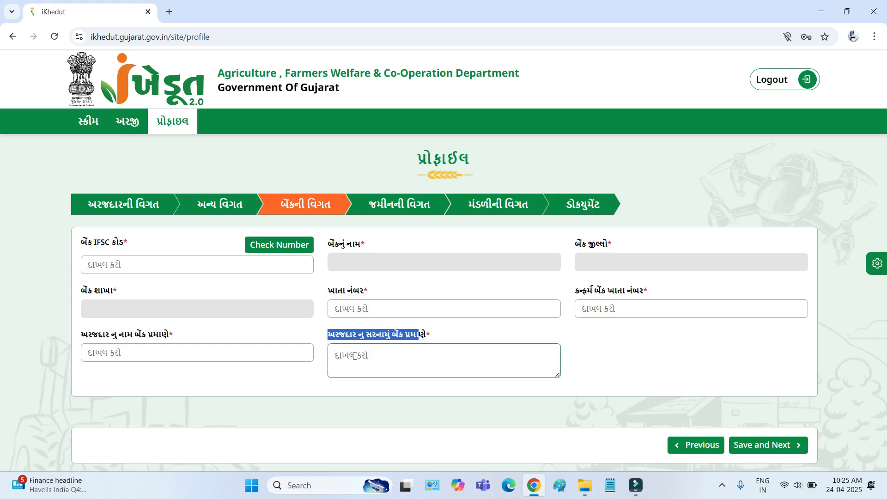
pyautogui.click(355, 355)
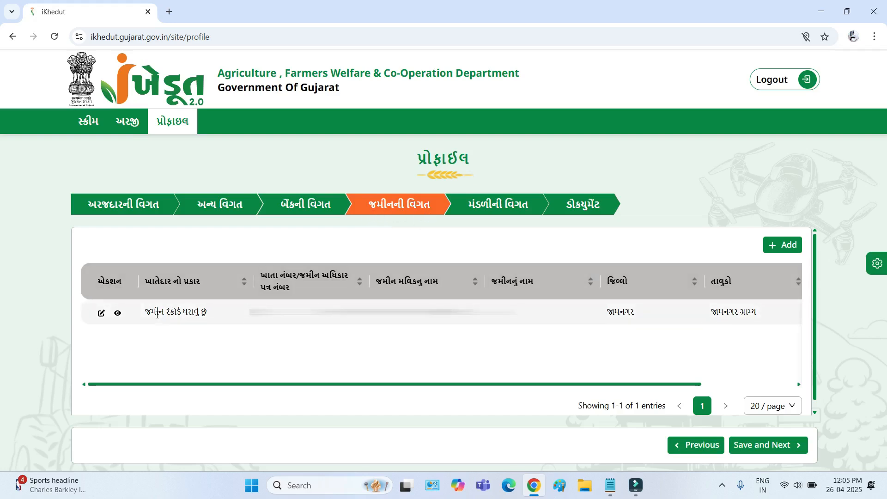
# Step: Check the holder type of the listed land record and open the form for adding a land detail
pyautogui.moveTo(146, 311); pyautogui.dragTo(209, 315)
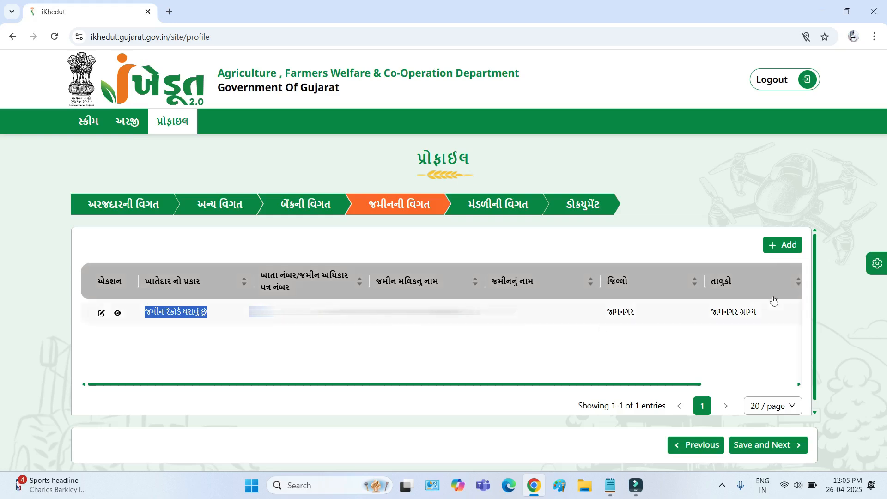
pyautogui.click(779, 253)
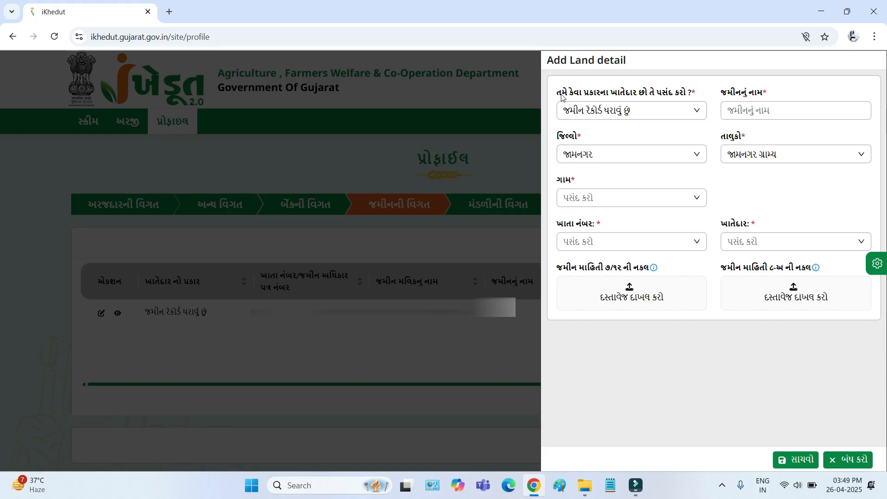
# Step: Look through the account holder type options and the land name field in the Add Land detail form
pyautogui.moveTo(561, 96); pyautogui.dragTo(673, 95)
pyautogui.click(599, 94)
pyautogui.click(616, 115)
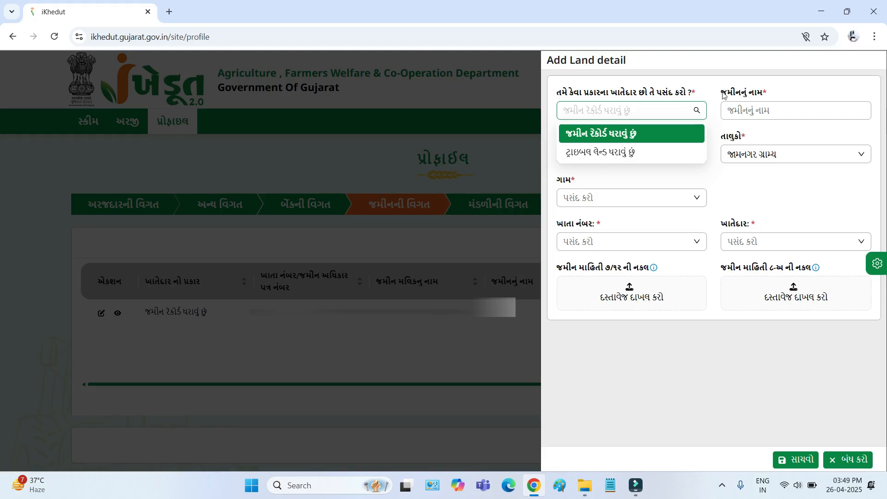
pyautogui.moveTo(723, 95); pyautogui.dragTo(734, 115)
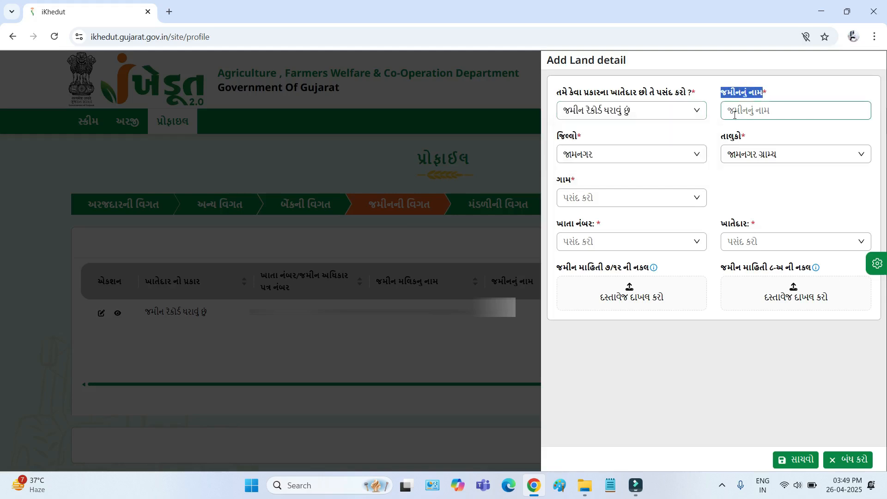
pyautogui.click(744, 112)
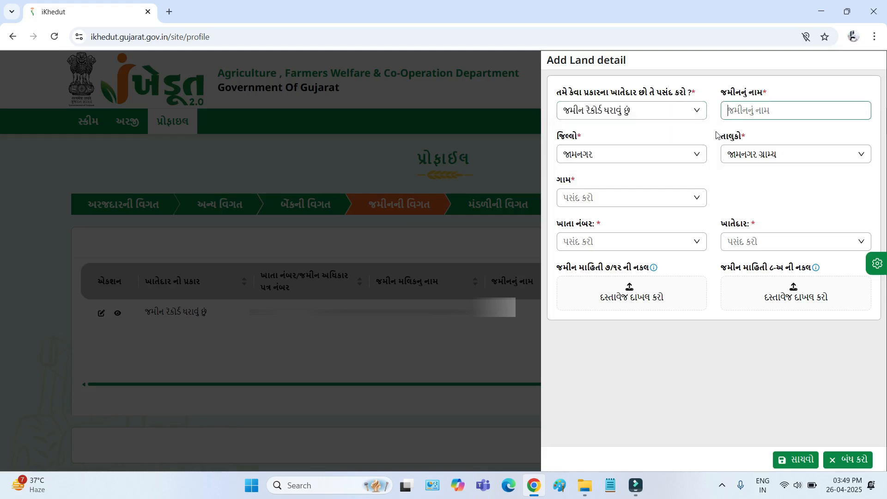
# Step: Look through the district, taluka and village options in the Add Land detail form
pyautogui.click(623, 155)
pyautogui.scroll(-5, 615, 236)
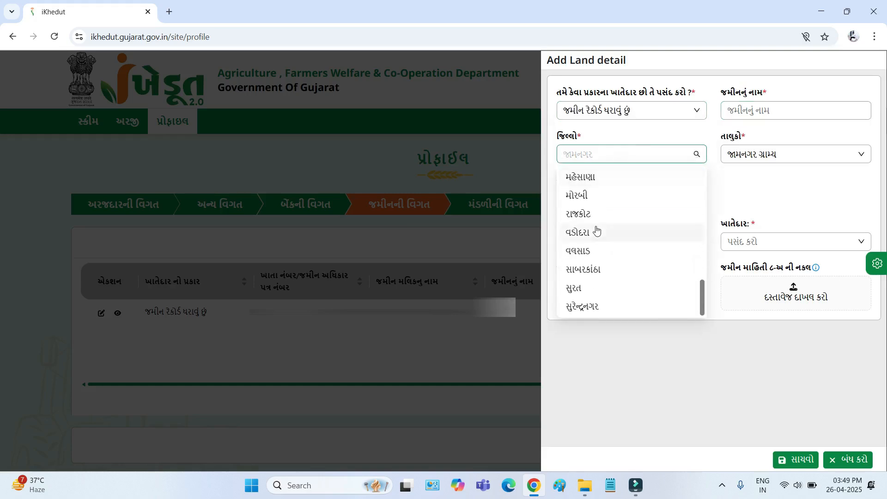
pyautogui.scroll(5, 596, 231)
pyautogui.click(781, 160)
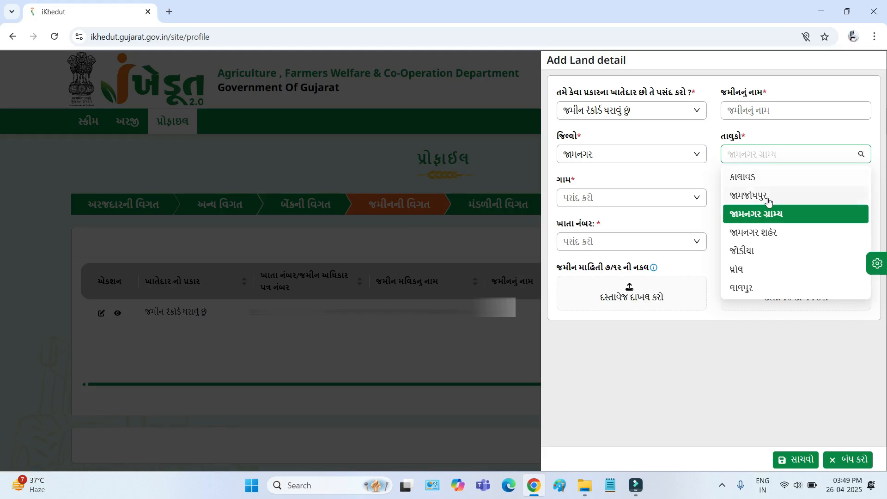
pyautogui.click(650, 198)
pyautogui.scroll(-3, 640, 226)
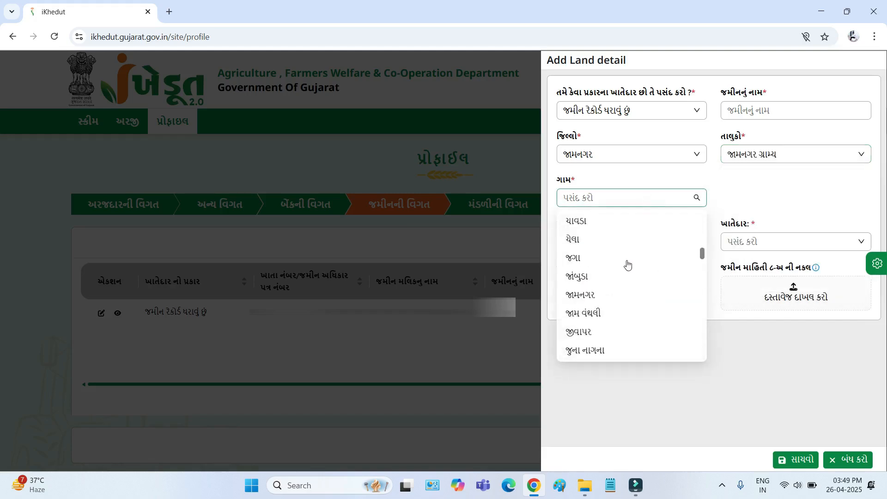
pyautogui.scroll(-2, 626, 261)
pyautogui.click(779, 177)
# Step: Review the account number and account holder fields and the upload fields for the 7/12 and 8-A land record copies
pyautogui.moveTo(558, 223); pyautogui.dragTo(592, 224)
pyautogui.click(590, 241)
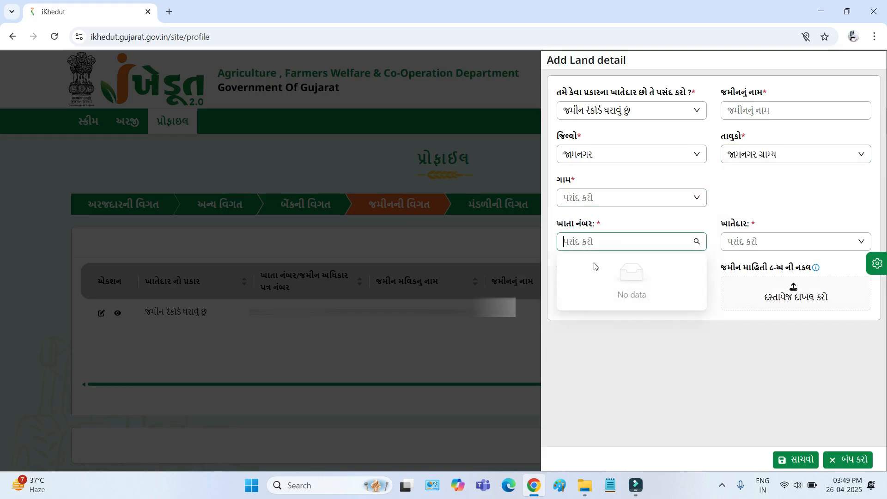
pyautogui.click(669, 226)
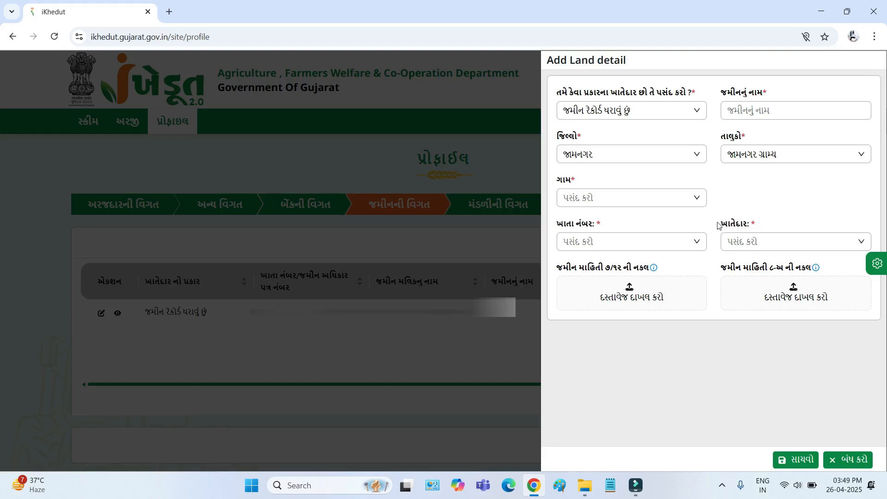
pyautogui.moveTo(719, 230); pyautogui.dragTo(747, 243)
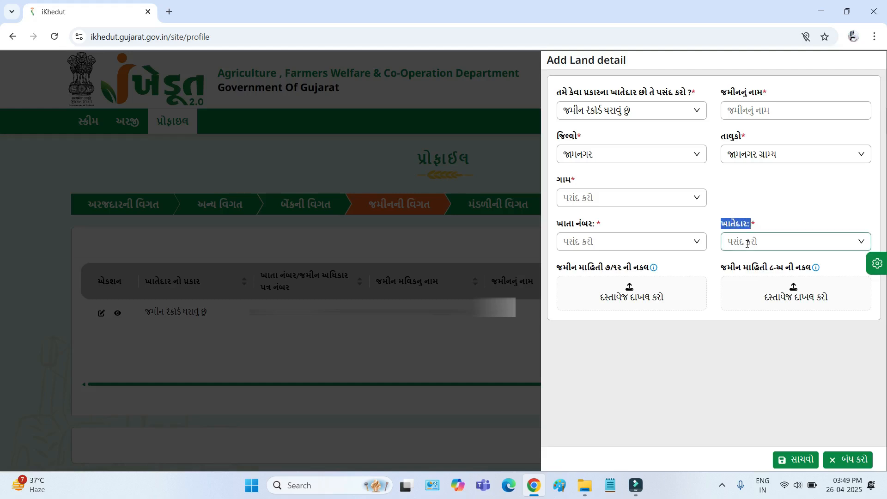
pyautogui.click(747, 243)
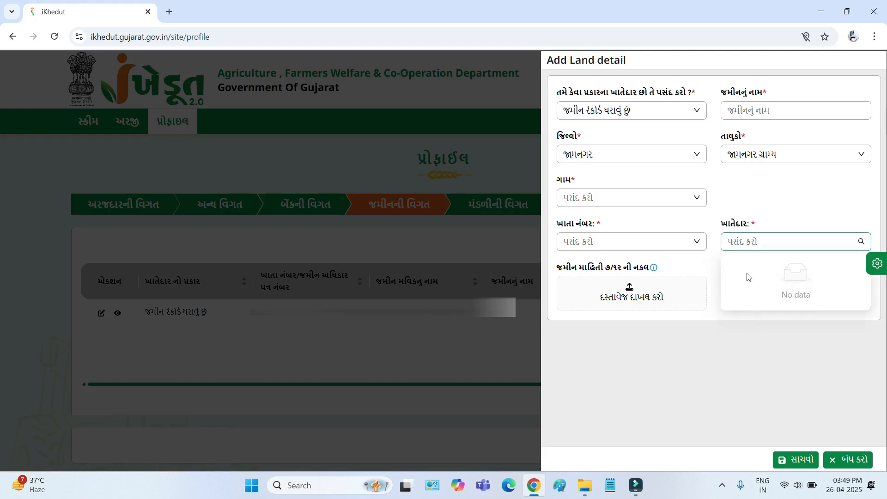
pyautogui.click(765, 199)
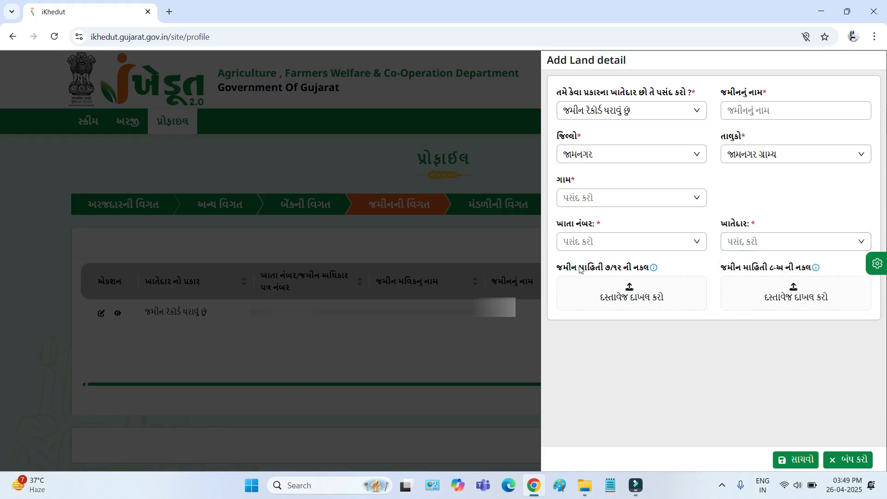
pyautogui.moveTo(575, 268); pyautogui.dragTo(652, 269)
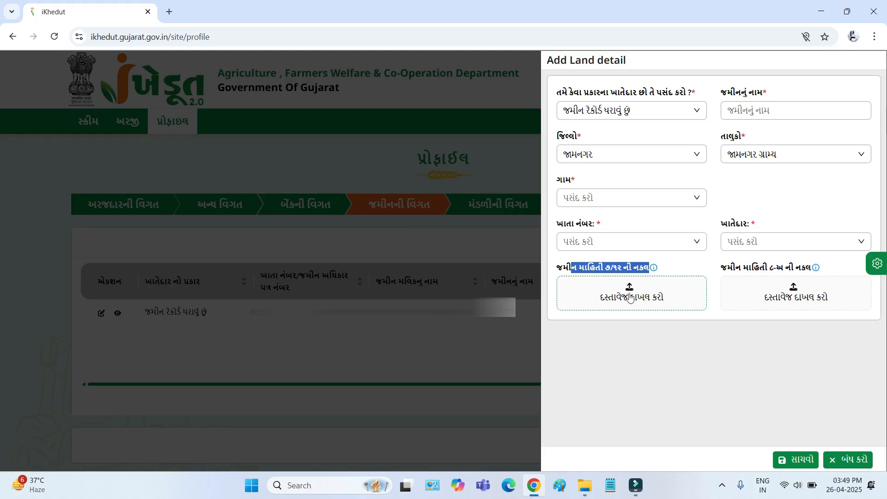
pyautogui.moveTo(740, 268); pyautogui.dragTo(813, 269)
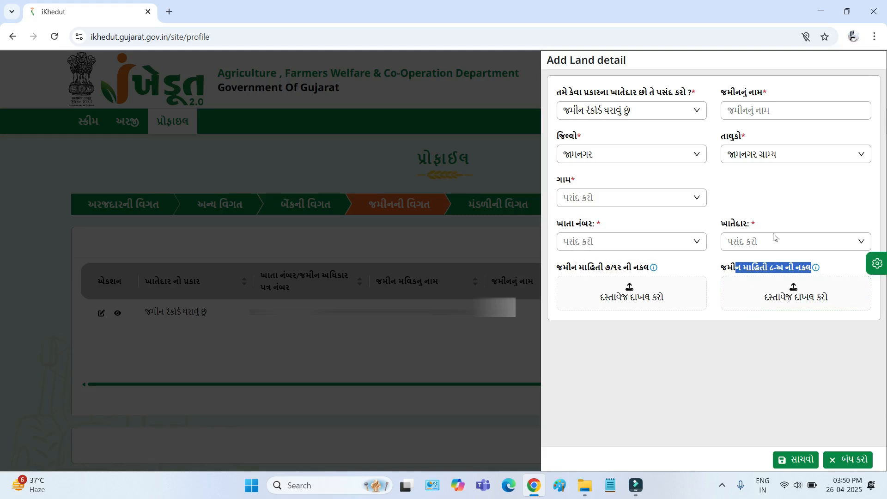
# Step: Save the Add Land detail form and continue from the land details to the society details
pyautogui.click(800, 464)
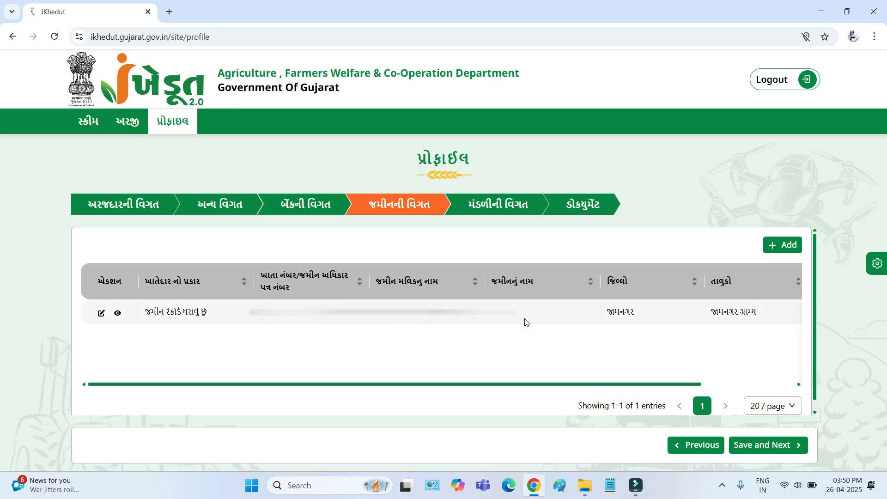
pyautogui.click(769, 445)
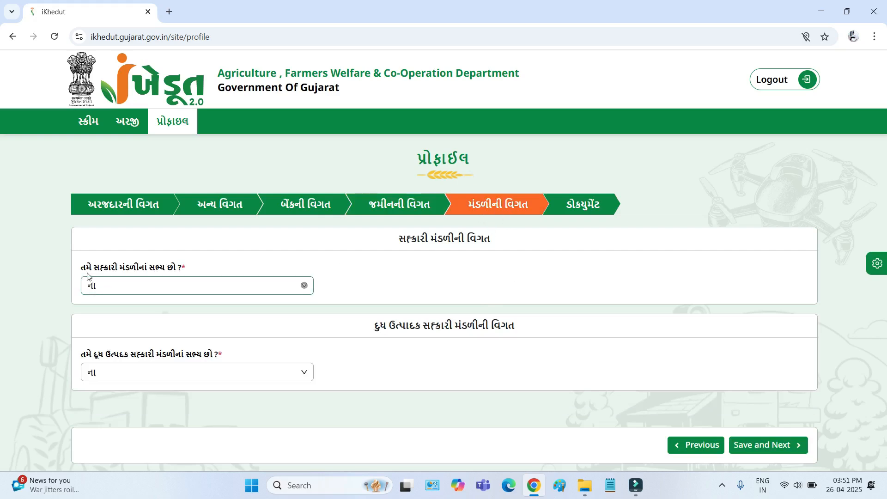
# Step: Set the cooperative society membership to હા and look through its district, taluka and society name fields
pyautogui.moveTo(82, 267); pyautogui.dragTo(184, 269)
pyautogui.click(190, 290)
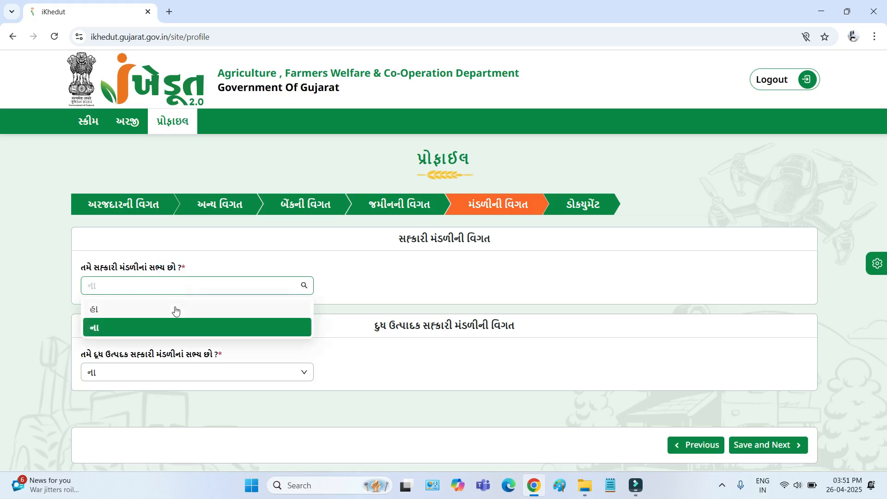
pyautogui.click(121, 310)
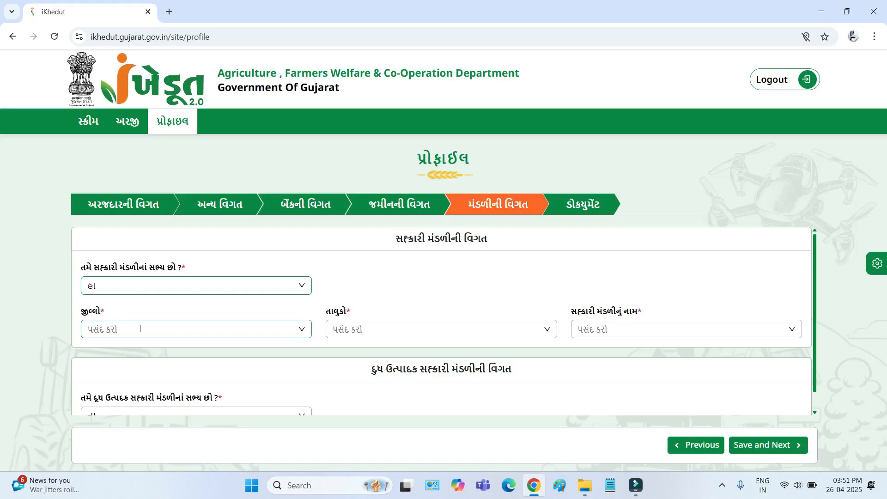
pyautogui.click(140, 329)
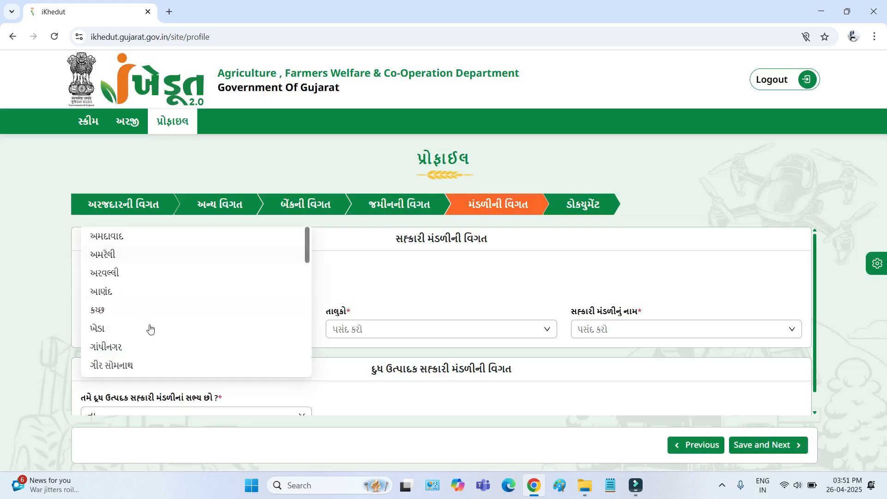
pyautogui.click(456, 334)
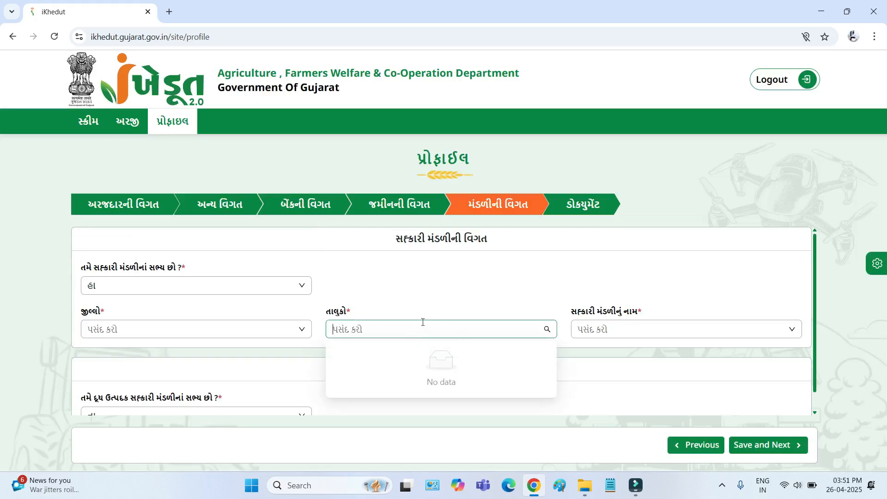
pyautogui.click(672, 330)
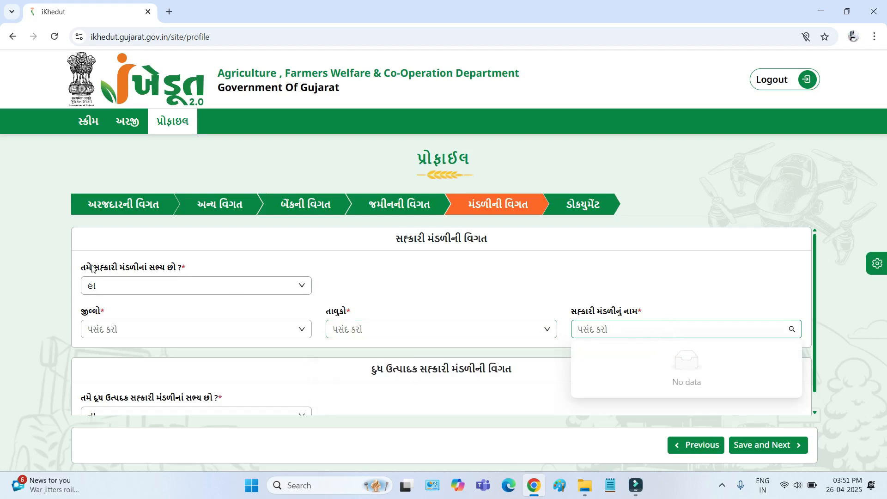
# Step: Set the cooperative society membership back to ના
pyautogui.moveTo(92, 268); pyautogui.dragTo(169, 269)
pyautogui.click(169, 287)
pyautogui.click(150, 324)
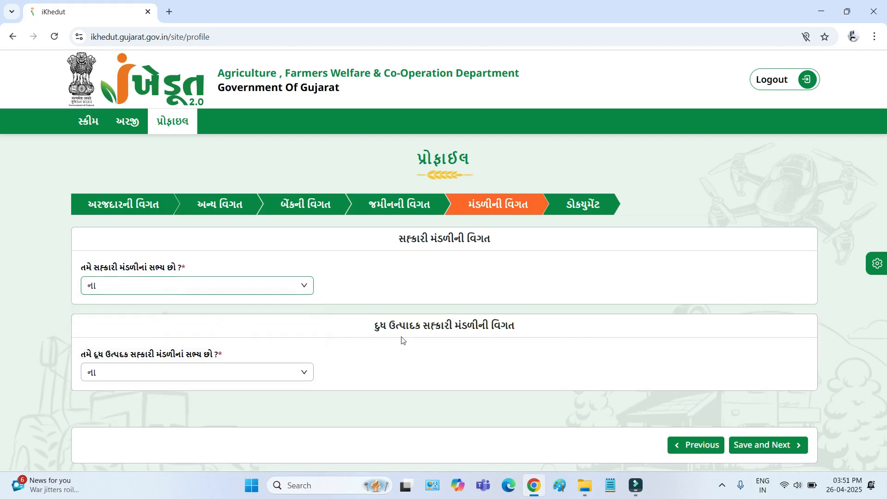
# Step: Set the milk producers' cooperative society membership to હા and look through its district, taluka and society name fields
pyautogui.moveTo(374, 328); pyautogui.dragTo(522, 333)
pyautogui.click(260, 372)
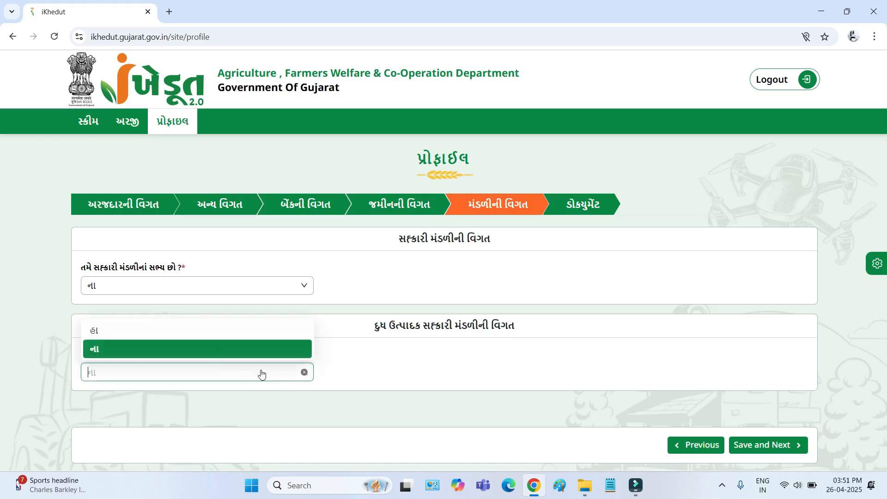
pyautogui.click(191, 332)
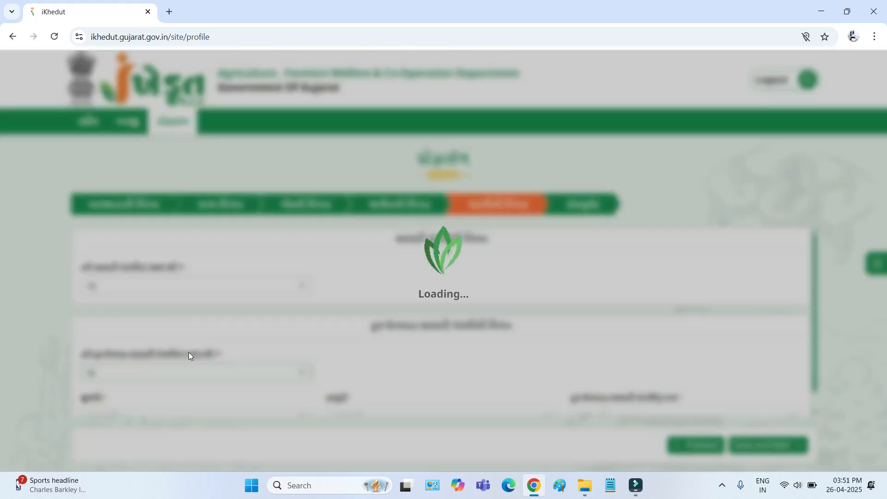
pyautogui.scroll(-1, 191, 381)
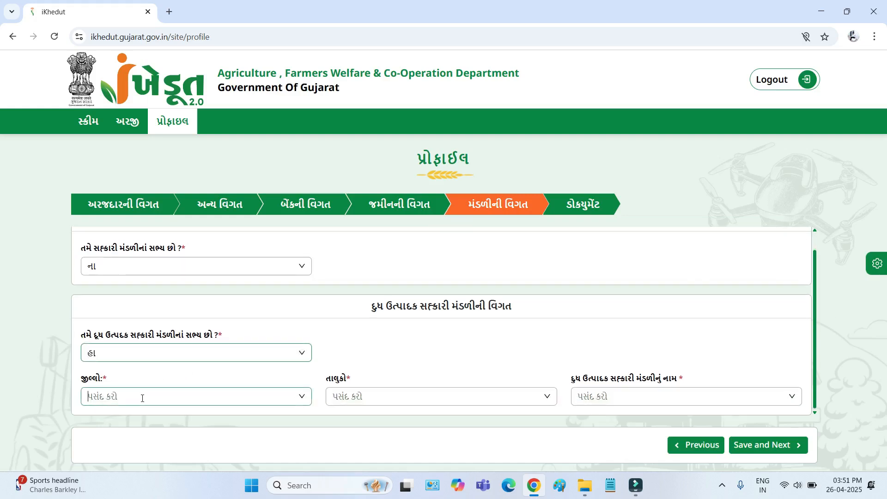
pyautogui.click(138, 396)
pyautogui.click(369, 398)
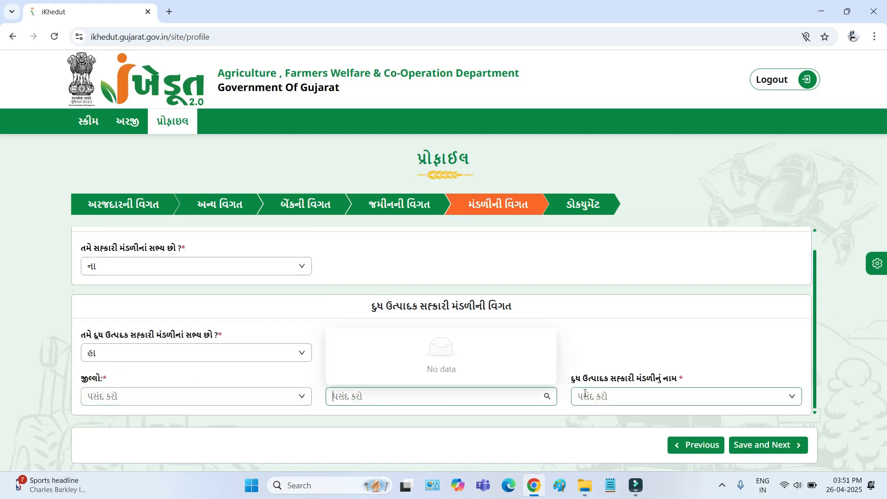
pyautogui.moveTo(578, 378); pyautogui.dragTo(658, 384)
pyautogui.click(636, 397)
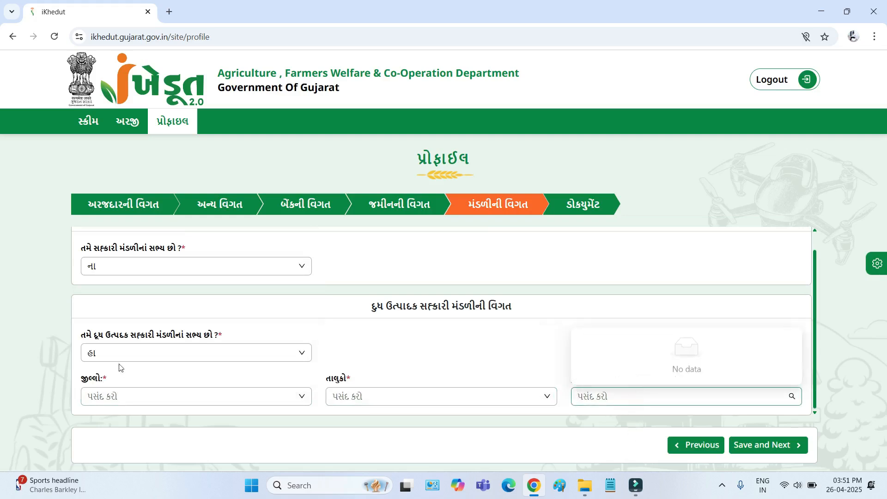
# Step: Set the milk producers' cooperative society membership back to ના and save the society details to continue to the documents section
pyautogui.click(88, 338)
pyautogui.moveTo(88, 338); pyautogui.dragTo(213, 356)
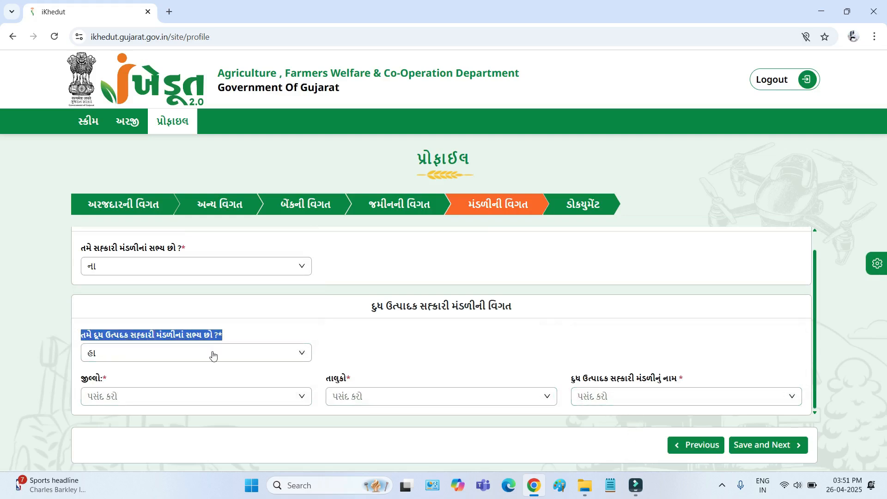
pyautogui.click(213, 356)
pyautogui.click(149, 396)
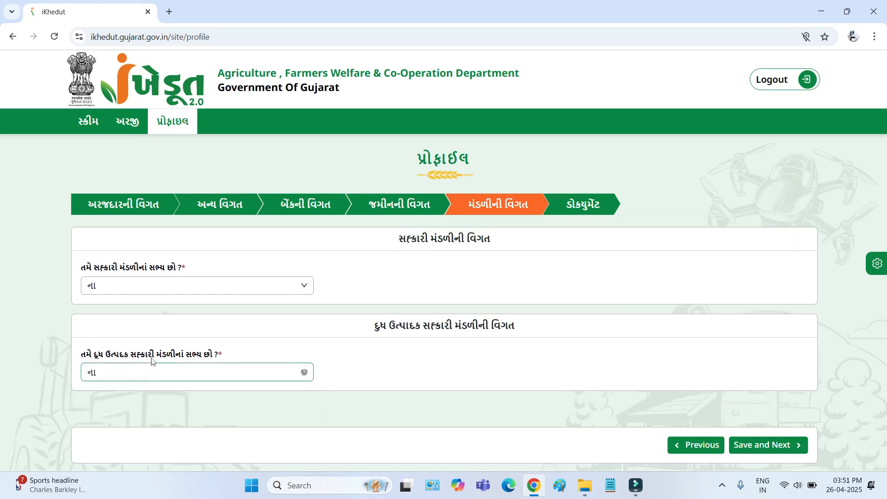
pyautogui.click(765, 452)
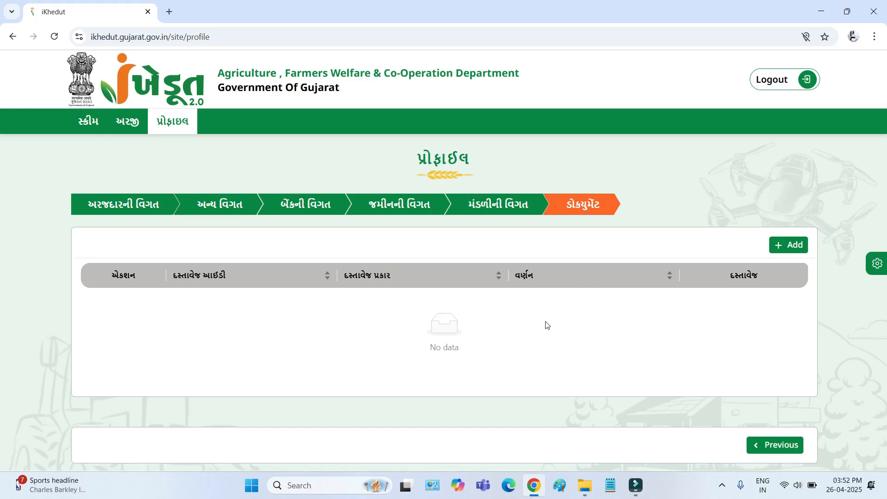
# Step: Open the form for adding a document and look through the available document types
pyautogui.click(790, 249)
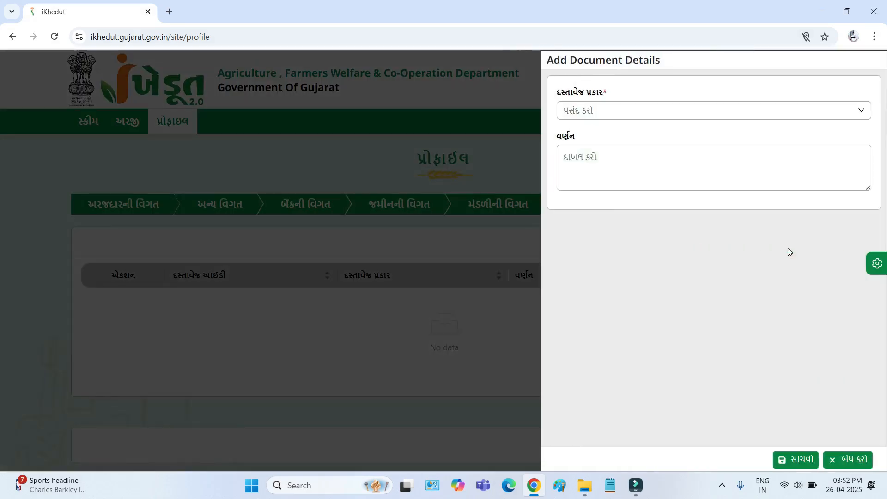
pyautogui.click(672, 110)
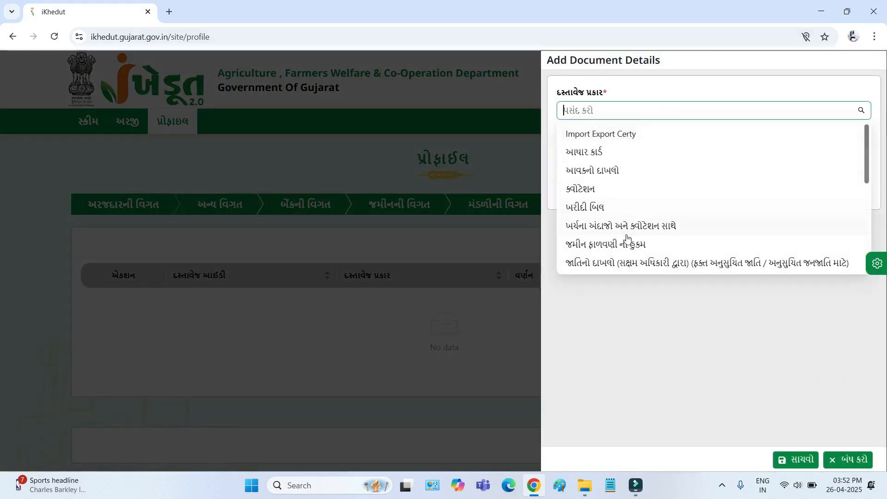
pyautogui.scroll(-5, 625, 259)
pyautogui.scroll(5, 625, 253)
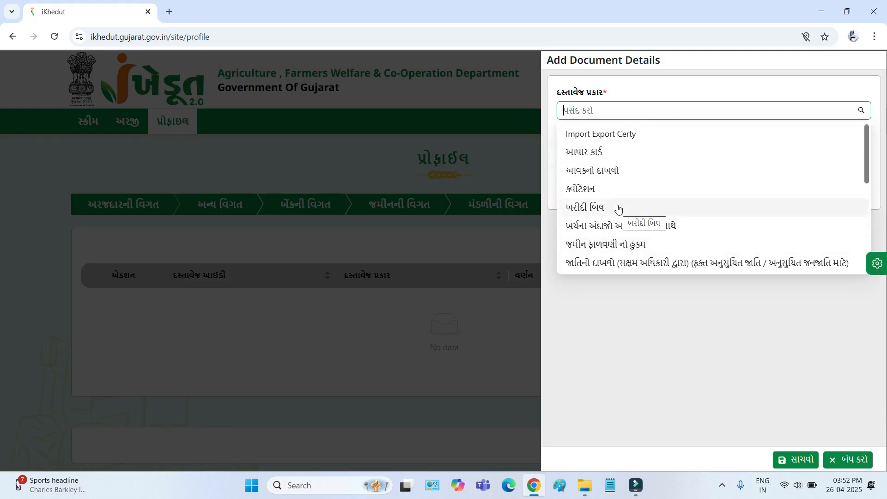
# Step: Choose આધાર કાર્ડ as the document type and review the upload fields for its front and back sides
pyautogui.click(584, 155)
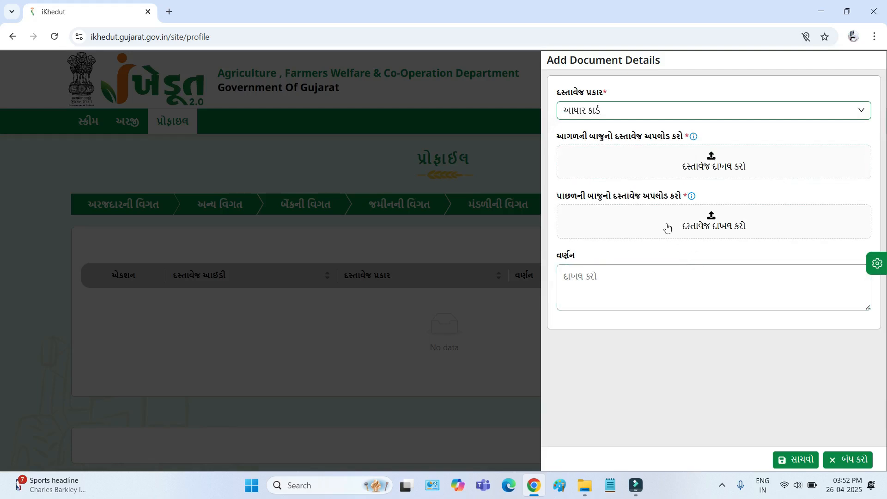
pyautogui.moveTo(567, 137); pyautogui.dragTo(631, 140)
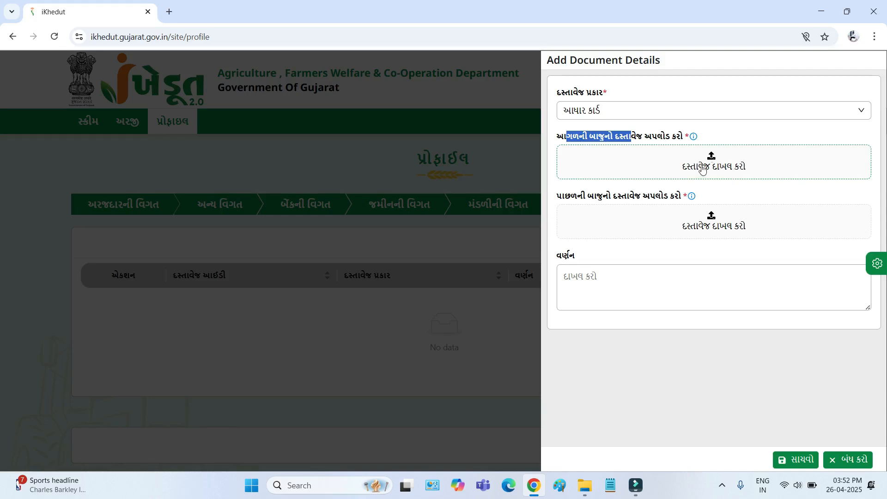
pyautogui.moveTo(557, 199); pyautogui.dragTo(662, 198)
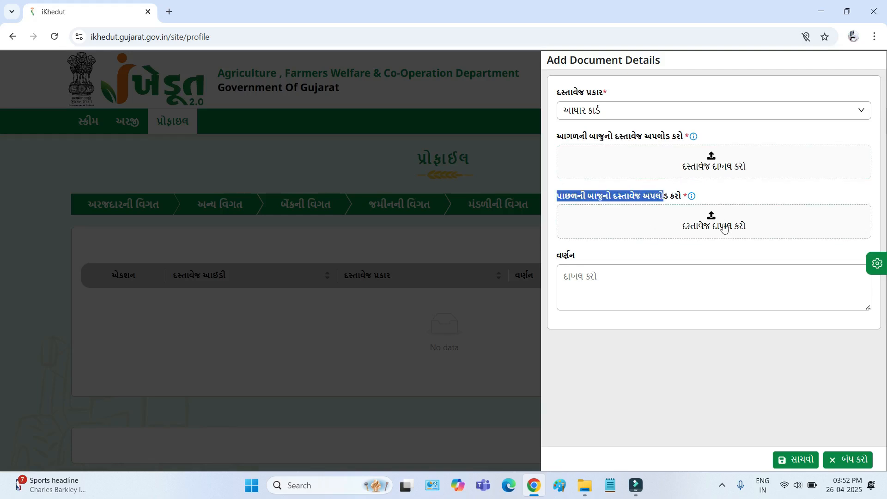